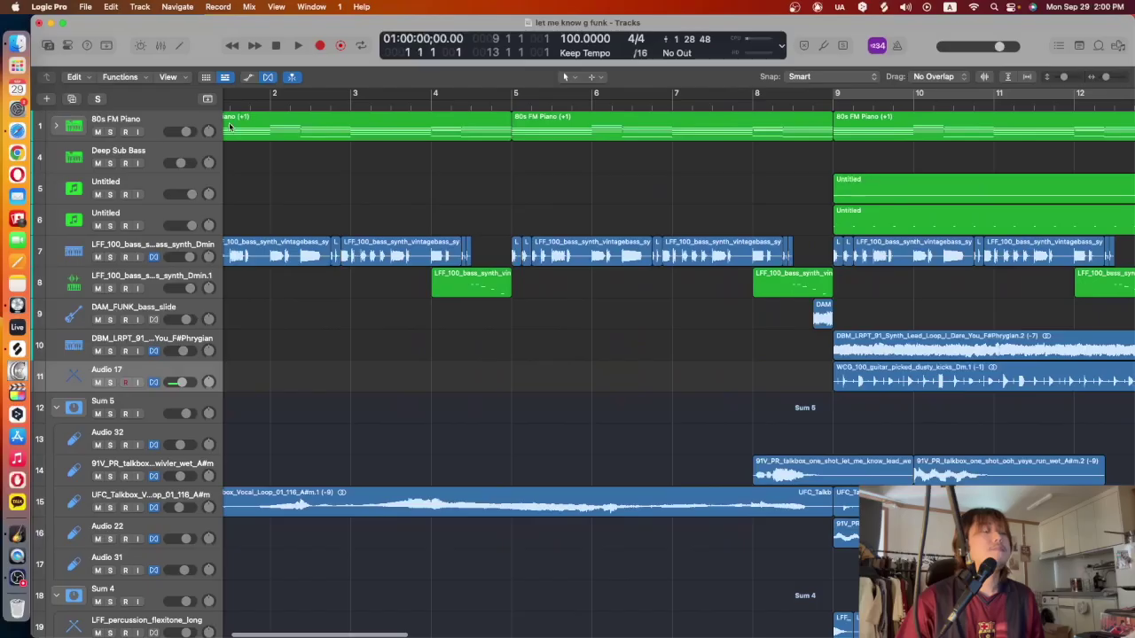
# Solo the 80s FM Piano track, enlarge the track heights, and open its first region in the Piano Roll
pyautogui.hscroll(-2, 228, 127)
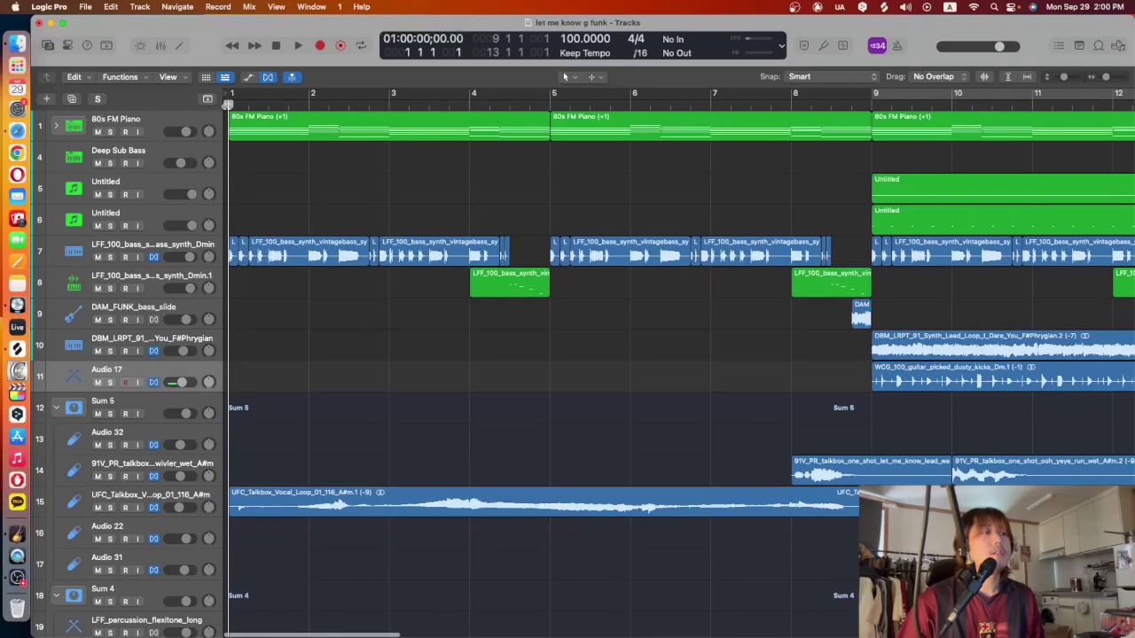
pyautogui.click(110, 132)
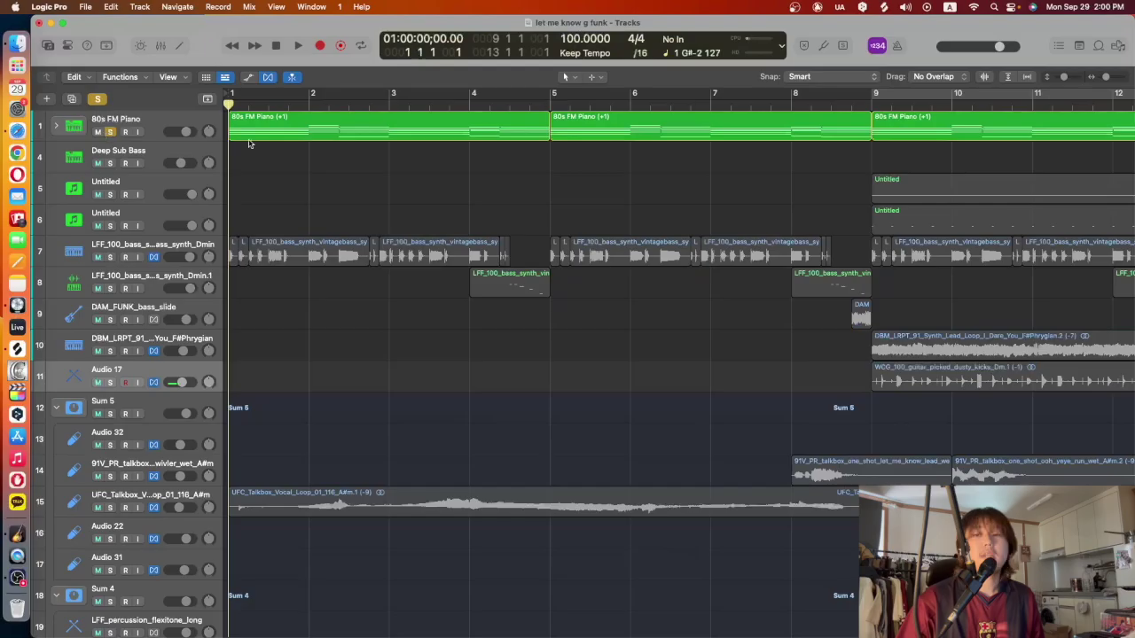
pyautogui.press('super+Down')
pyautogui.press('super+Down')
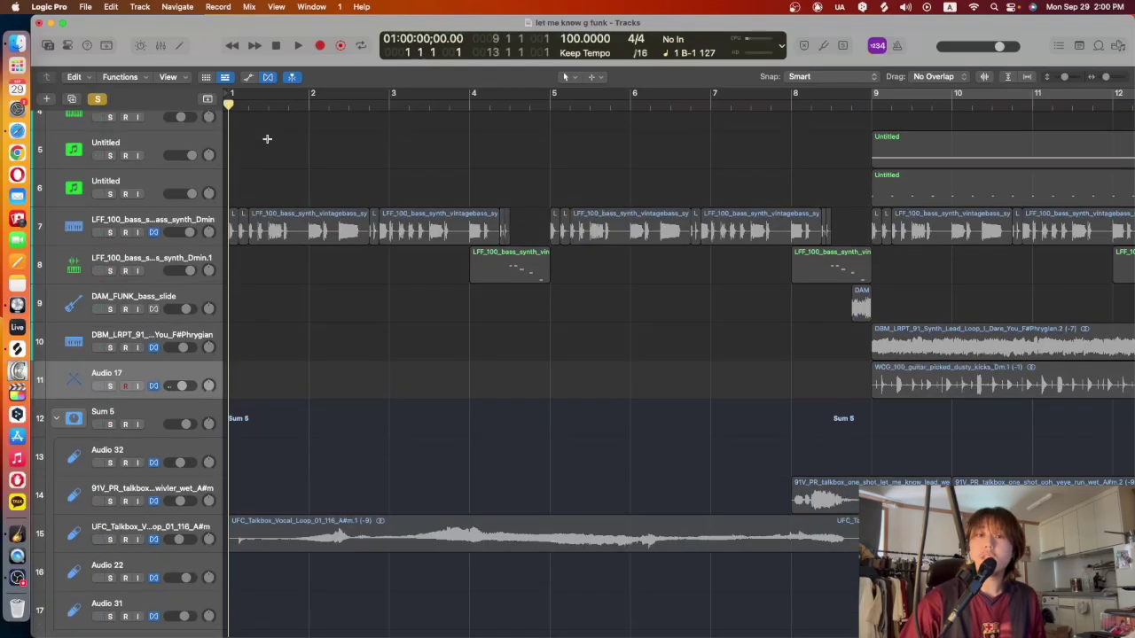
pyautogui.scroll(3, 266, 147)
pyautogui.moveTo(230, 105); pyautogui.dragTo(229, 175)
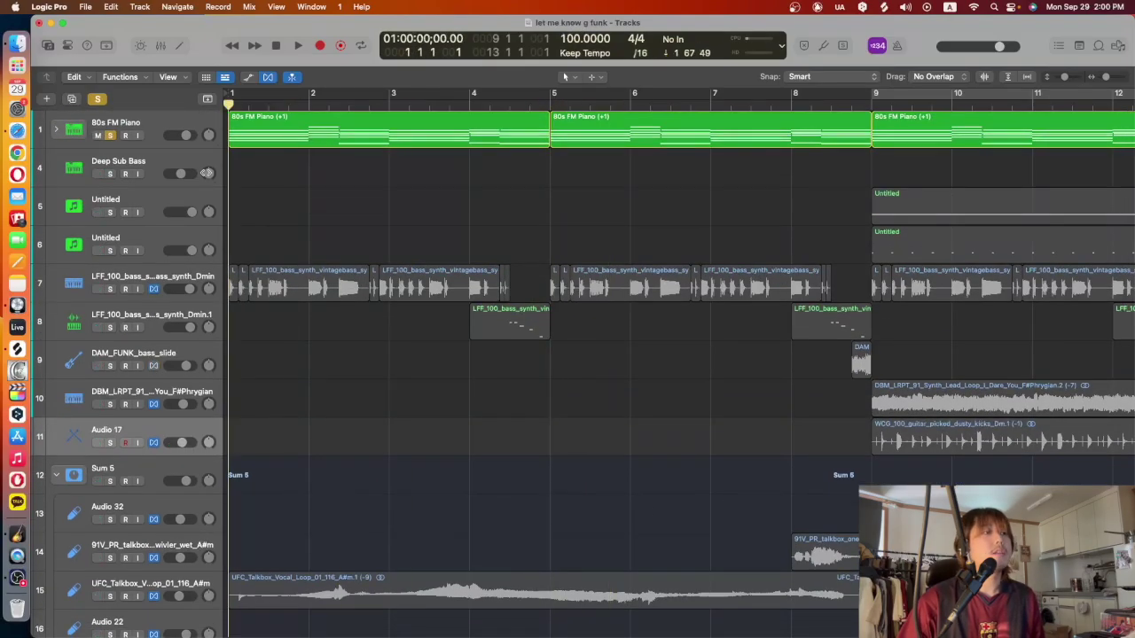
pyautogui.click(324, 130)
pyautogui.click(177, 45)
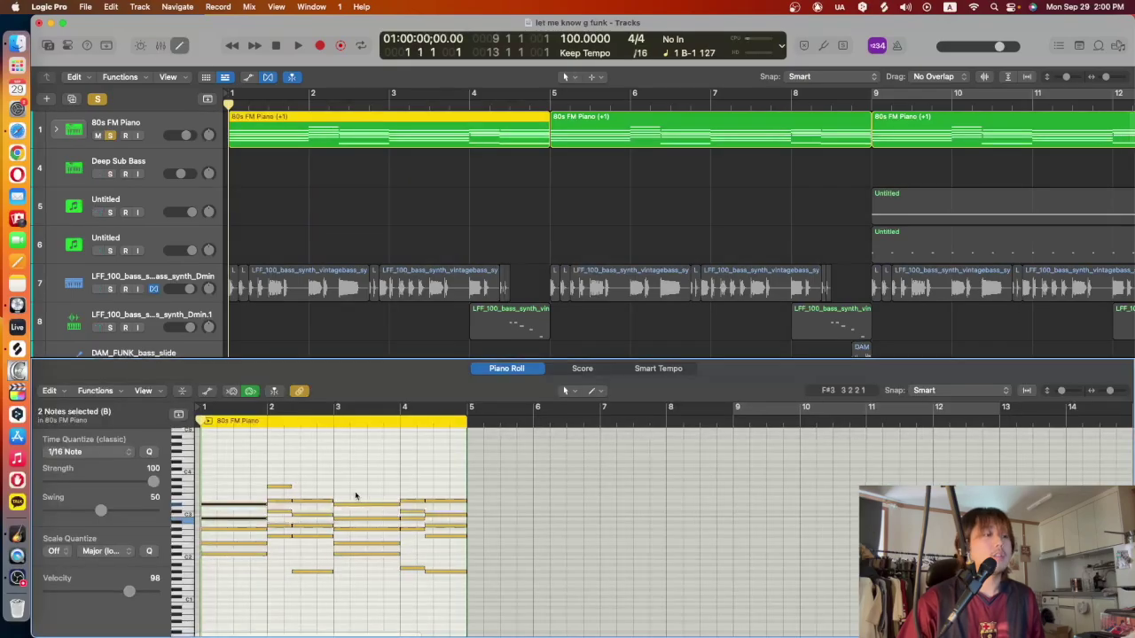
# Select each of the six chords in bars 1 to 4 of the piano region in turn to check its chord name
pyautogui.moveTo(283, 494); pyautogui.dragTo(266, 603)
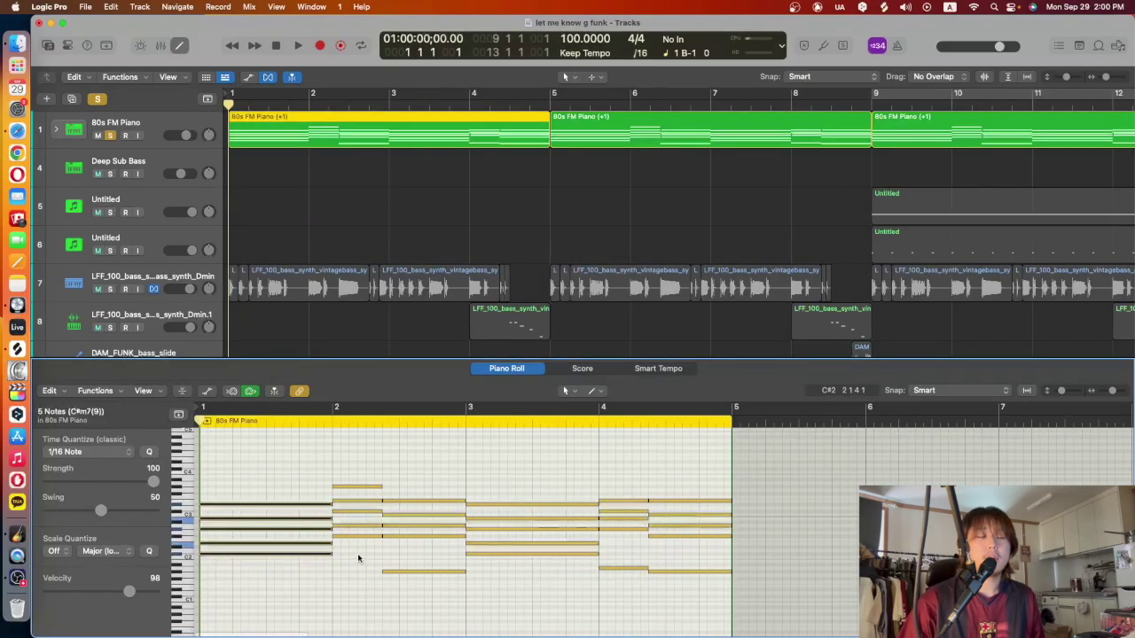
pyautogui.moveTo(365, 548); pyautogui.dragTo(350, 440)
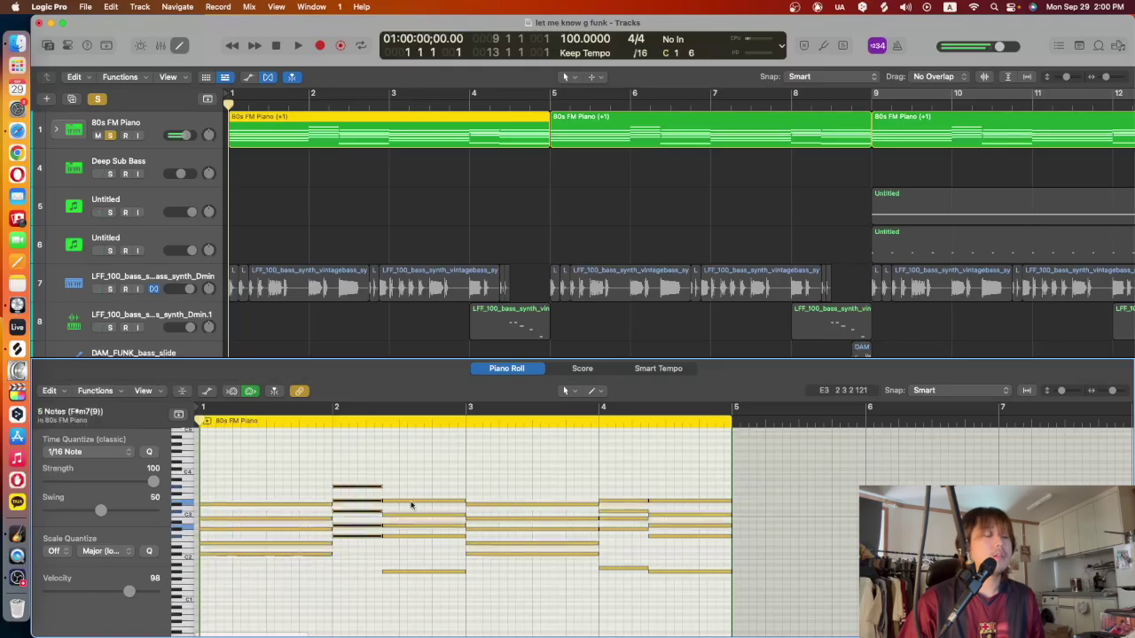
pyautogui.moveTo(415, 613); pyautogui.dragTo(423, 459)
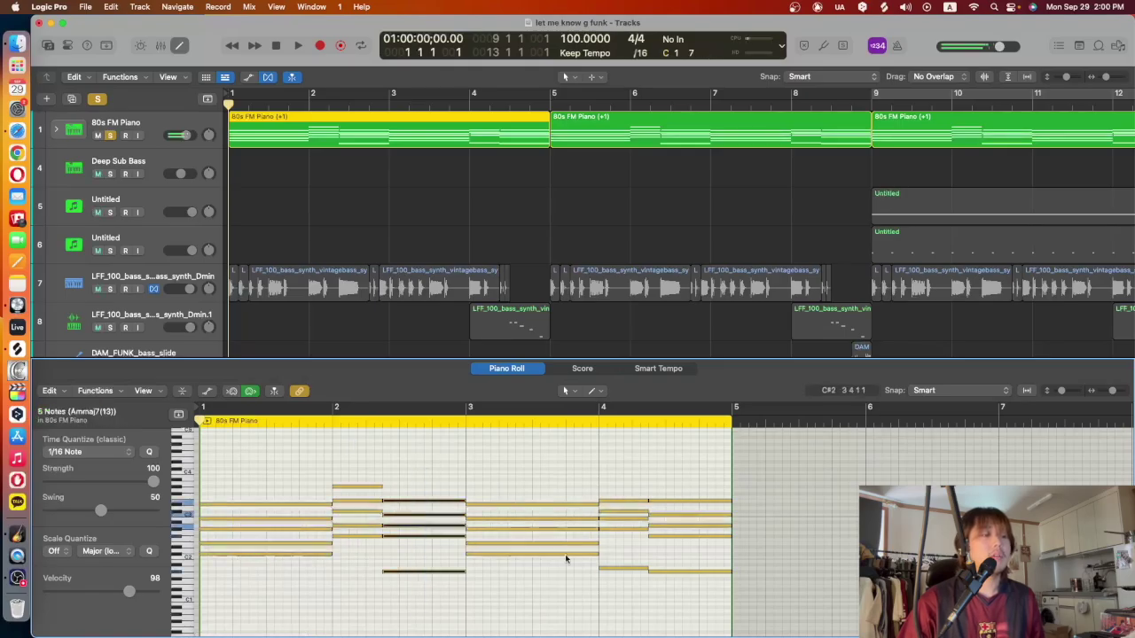
pyautogui.moveTo(546, 580); pyautogui.dragTo(520, 450)
pyautogui.moveTo(634, 573); pyautogui.dragTo(622, 458)
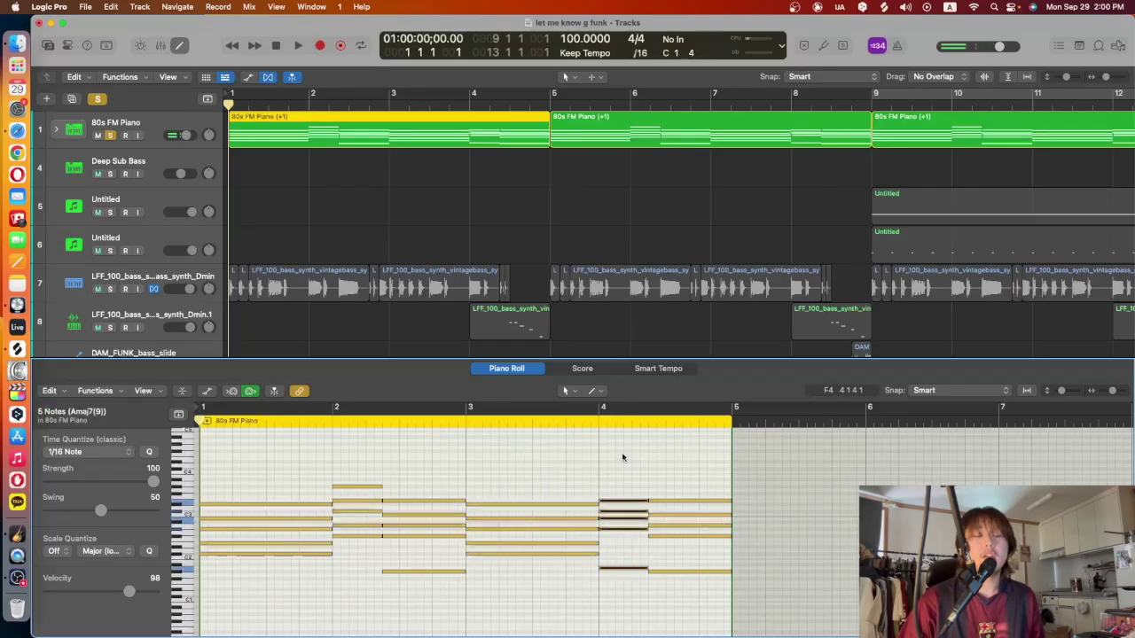
pyautogui.moveTo(706, 604); pyautogui.dragTo(677, 445)
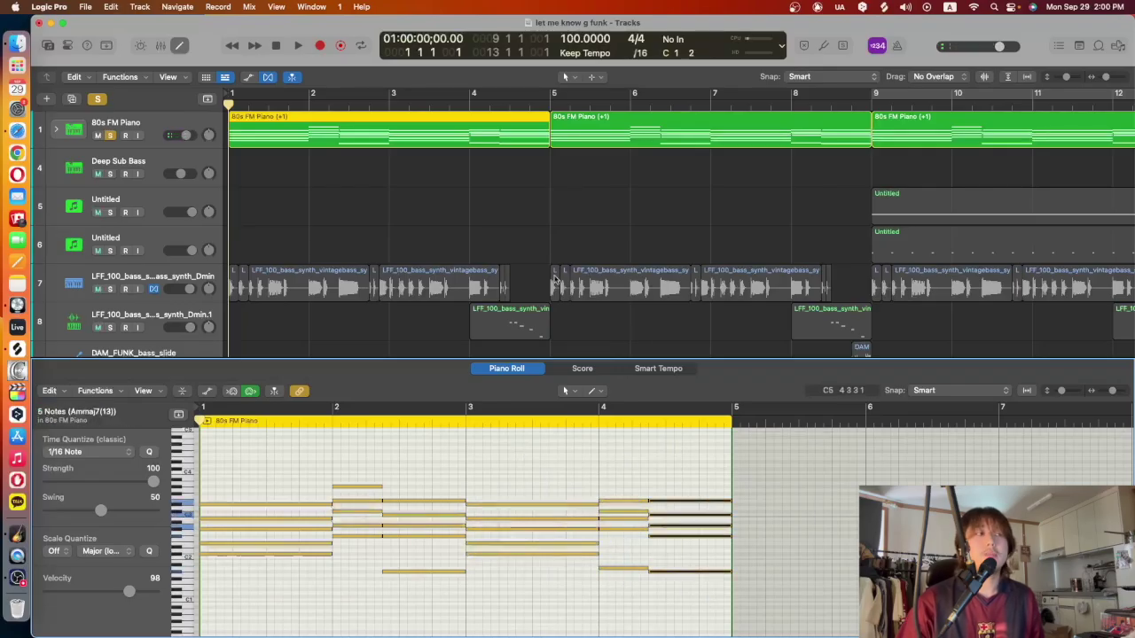
# Close the Piano Roll, play the soloed piano from bar 1 into bar 5, and return the playhead to the start
pyautogui.click(178, 45)
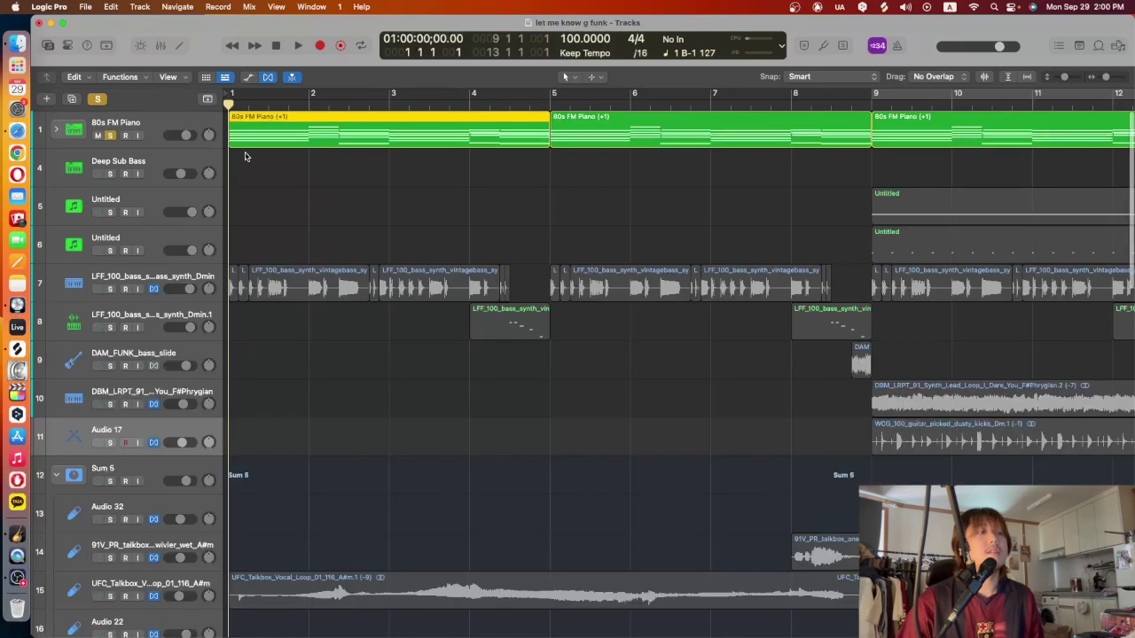
pyautogui.press('space')
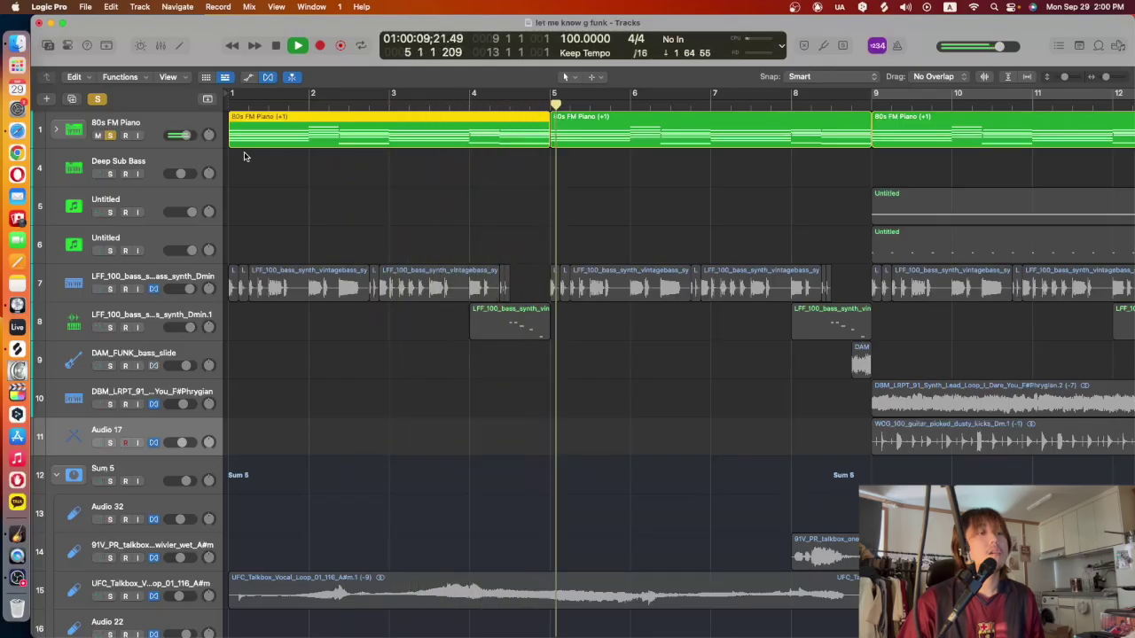
pyautogui.press('space')
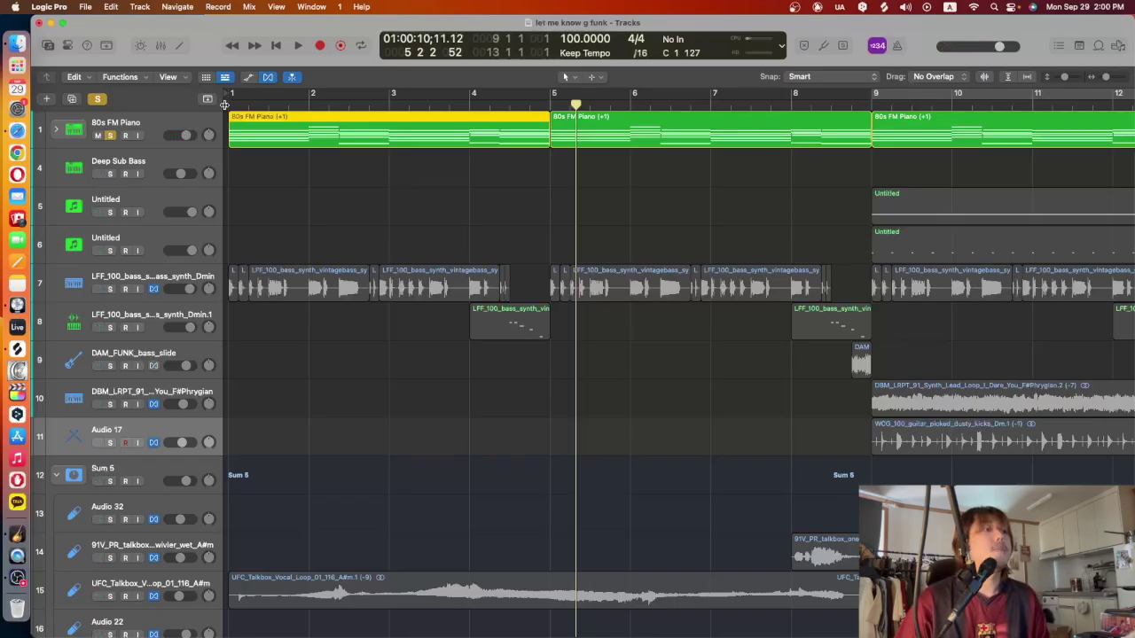
pyautogui.press('Return')
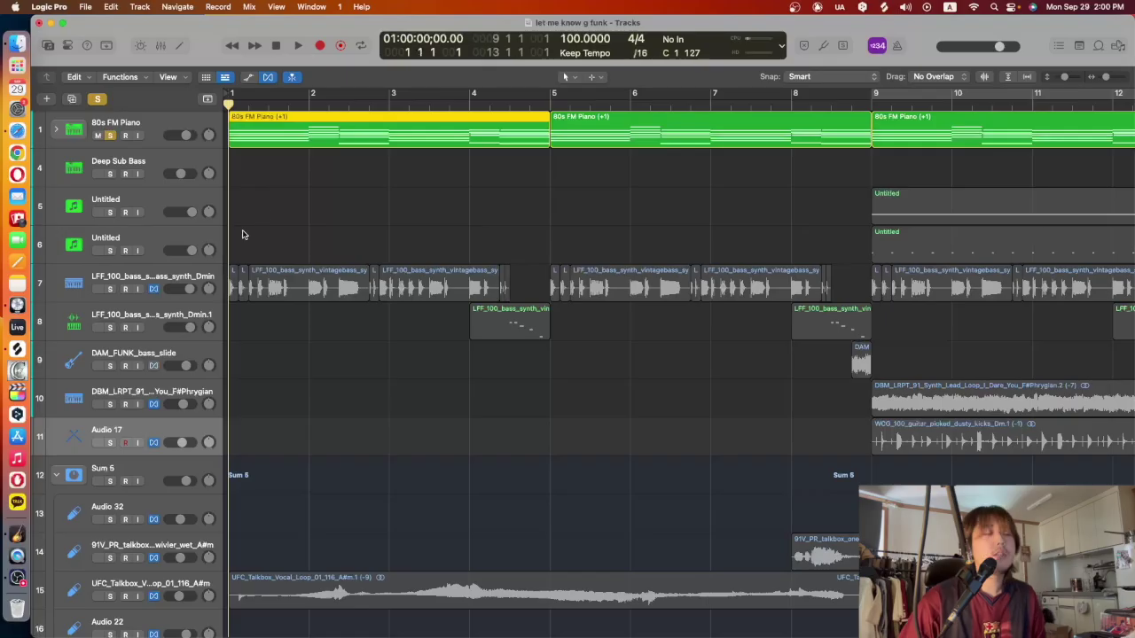
# Unsolo the 80s FM Piano track and solo the two LFF_100 vintage bass synth tracks, 7 and 8
pyautogui.click(110, 135)
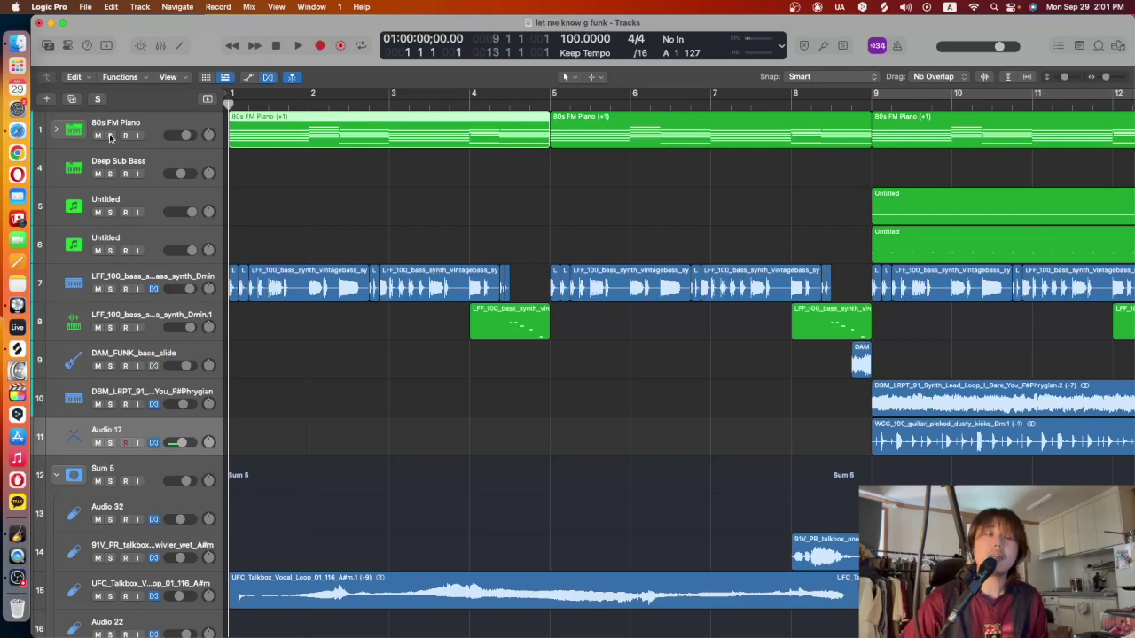
pyautogui.click(110, 289)
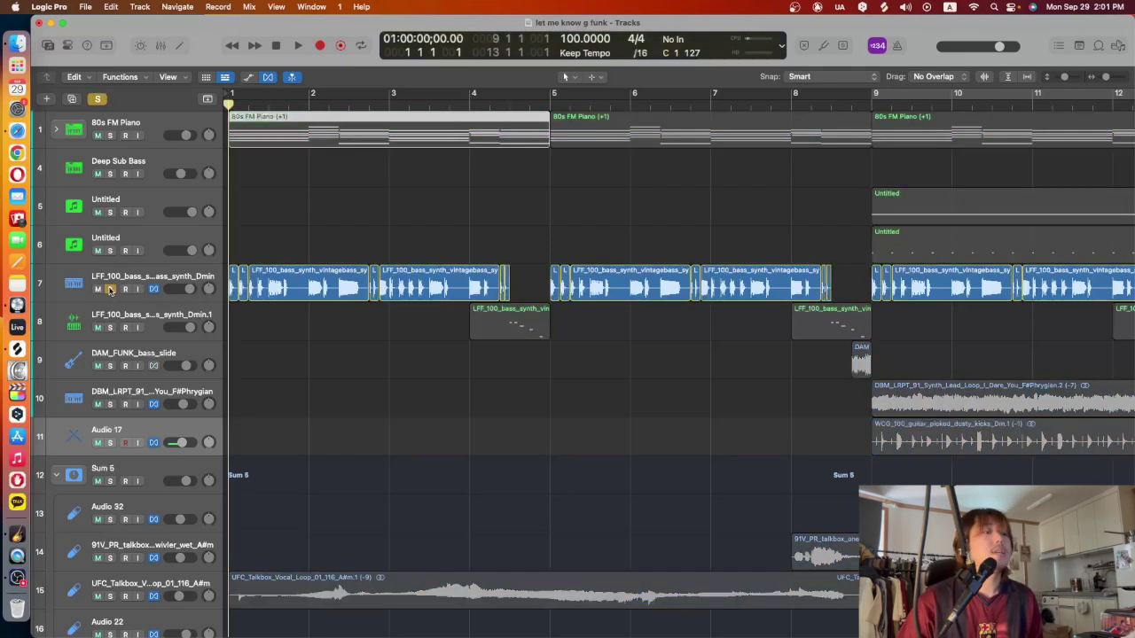
pyautogui.click(110, 327)
pyautogui.click(109, 327)
pyautogui.click(147, 312)
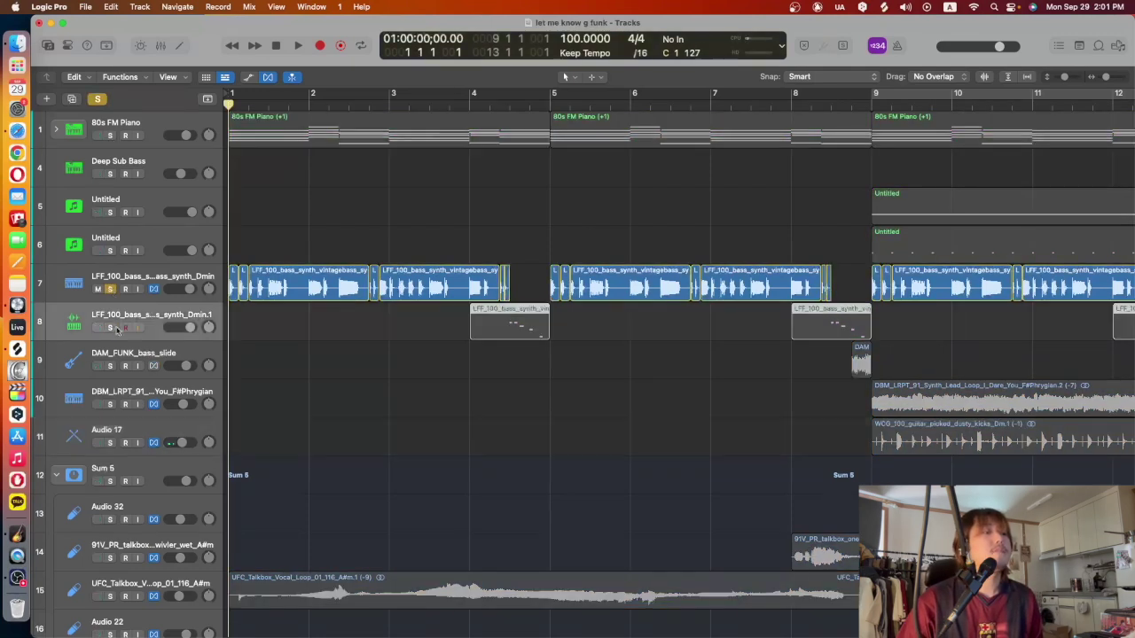
pyautogui.click(110, 327)
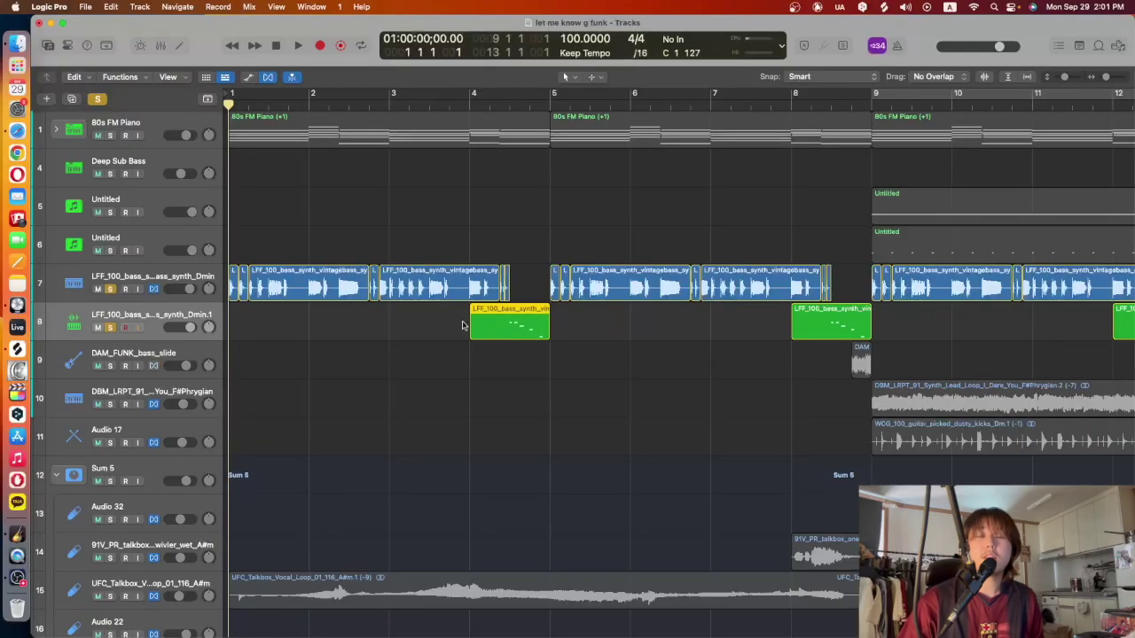
# Show the inspector and examine the Quick Sampler instrument on bass track 8, closing the plug-in window when done
pyautogui.click(67, 45)
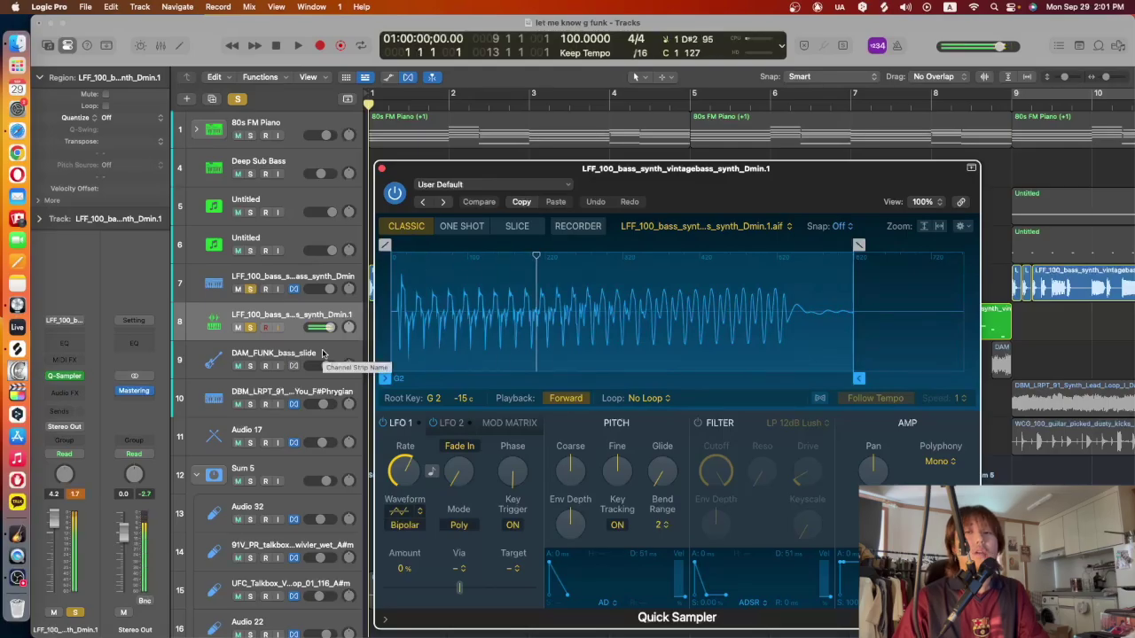
pyautogui.click(382, 168)
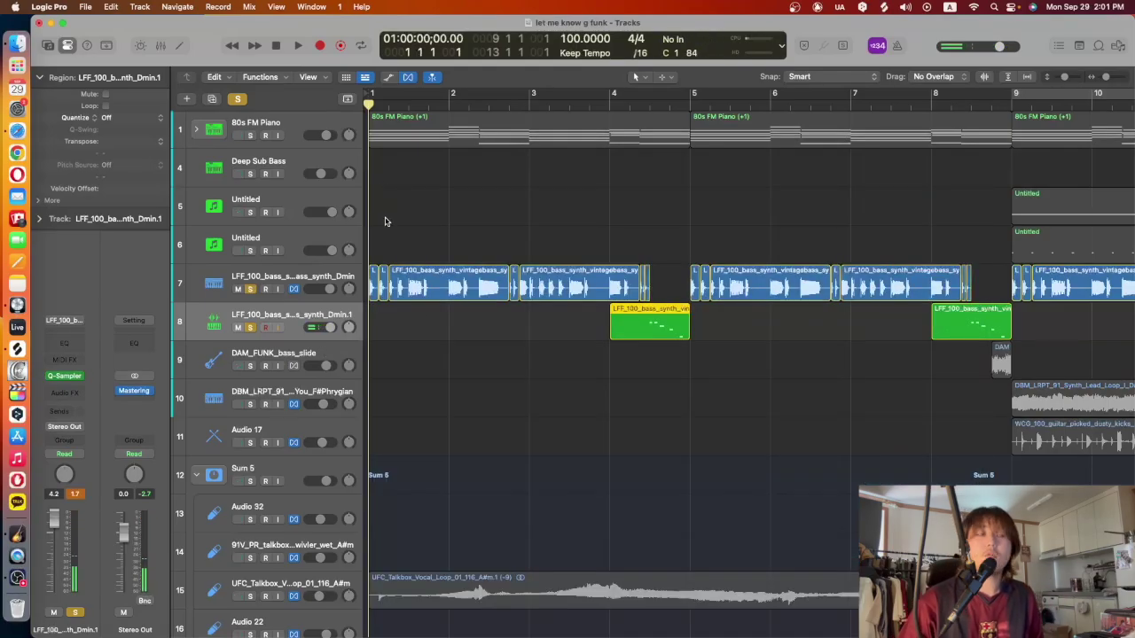
pyautogui.moveTo(381, 325); pyautogui.dragTo(386, 257)
pyautogui.moveTo(517, 247); pyautogui.dragTo(637, 263)
pyautogui.click(647, 254)
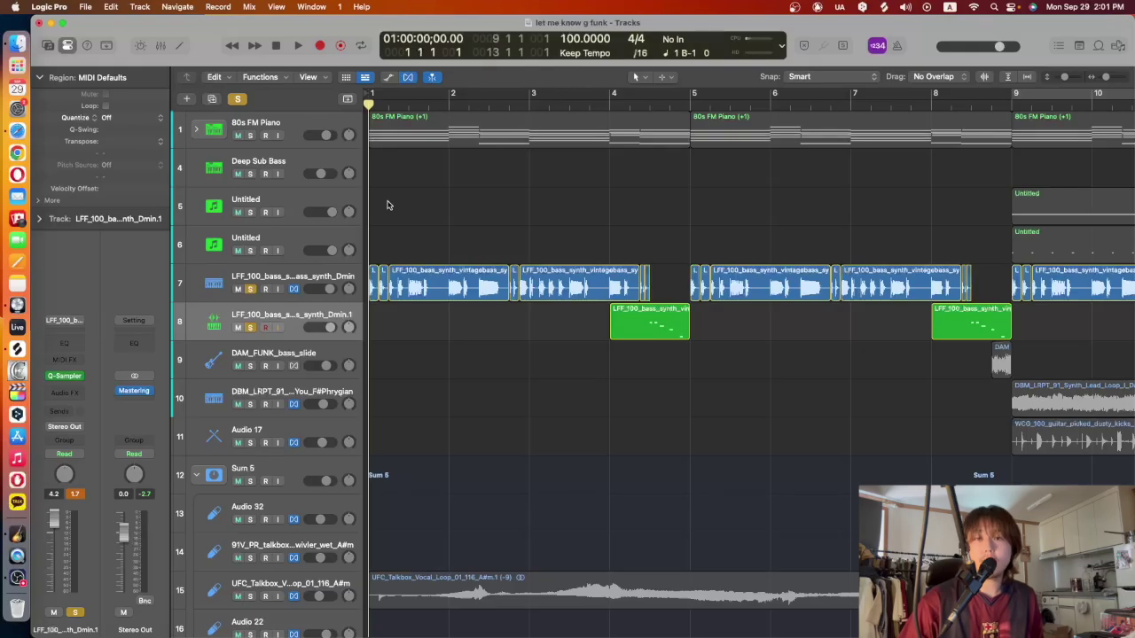
# Play the two soloed bass tracks from bar 1 and stop playback during bar 5
pyautogui.press('space')
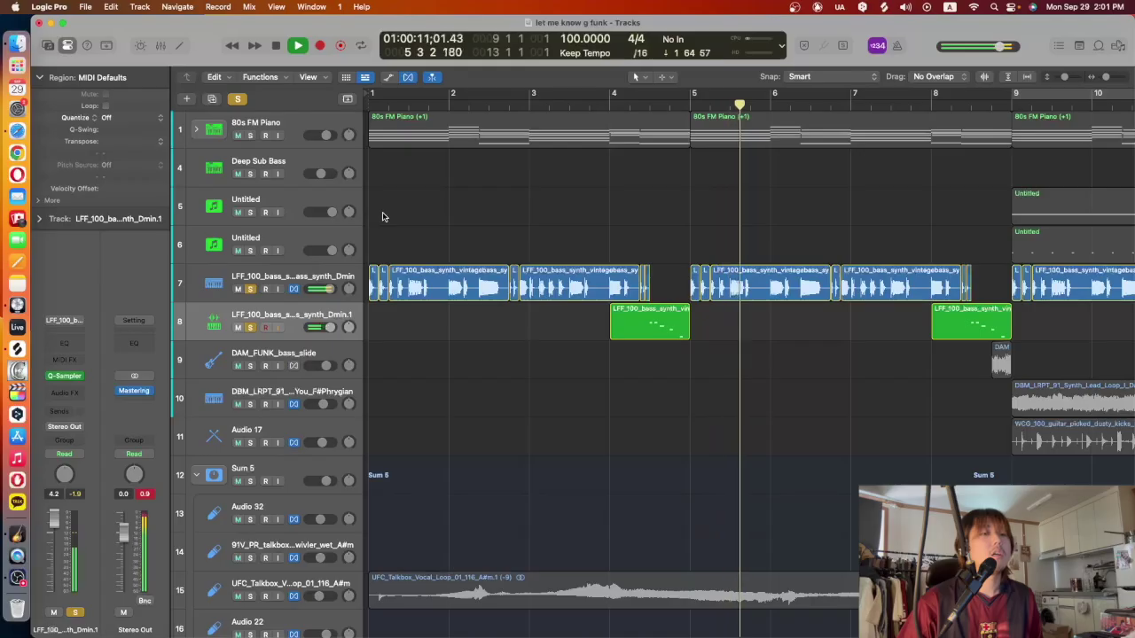
pyautogui.scroll(-1, 380, 218)
pyautogui.press('space')
# Clear the bass track solos and place the playhead at bar 9
pyautogui.scroll(-10, 509, 273)
pyautogui.hscroll(1, 510, 273)
pyautogui.scroll(10, 510, 273)
pyautogui.hscroll(-1, 510, 273)
pyautogui.scroll(-9, 511, 273)
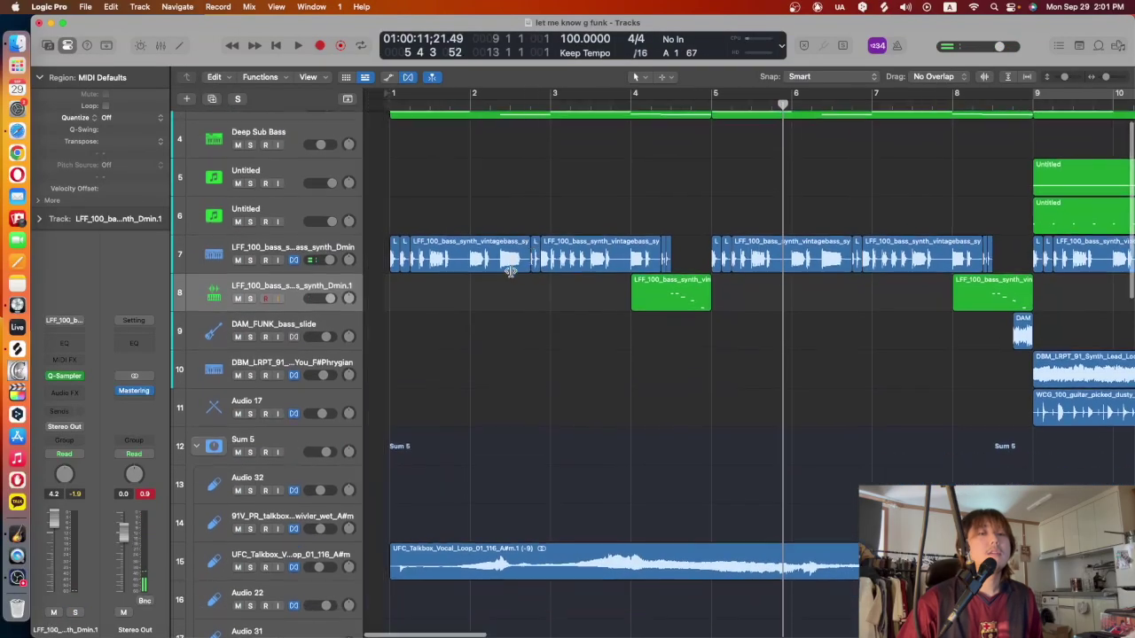
pyautogui.hscroll(8, 511, 273)
pyautogui.scroll(13, 511, 273)
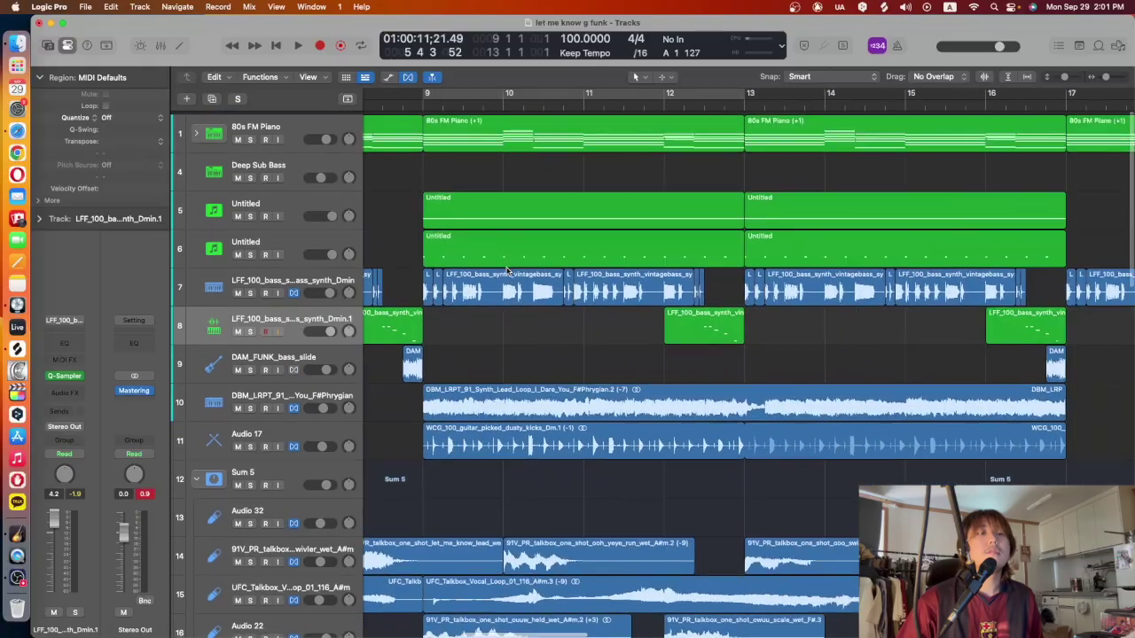
pyautogui.hscroll(1, 507, 271)
pyautogui.hscroll(-1, 506, 270)
pyautogui.scroll(1, 506, 270)
pyautogui.scroll(-1, 506, 271)
pyautogui.click(427, 107)
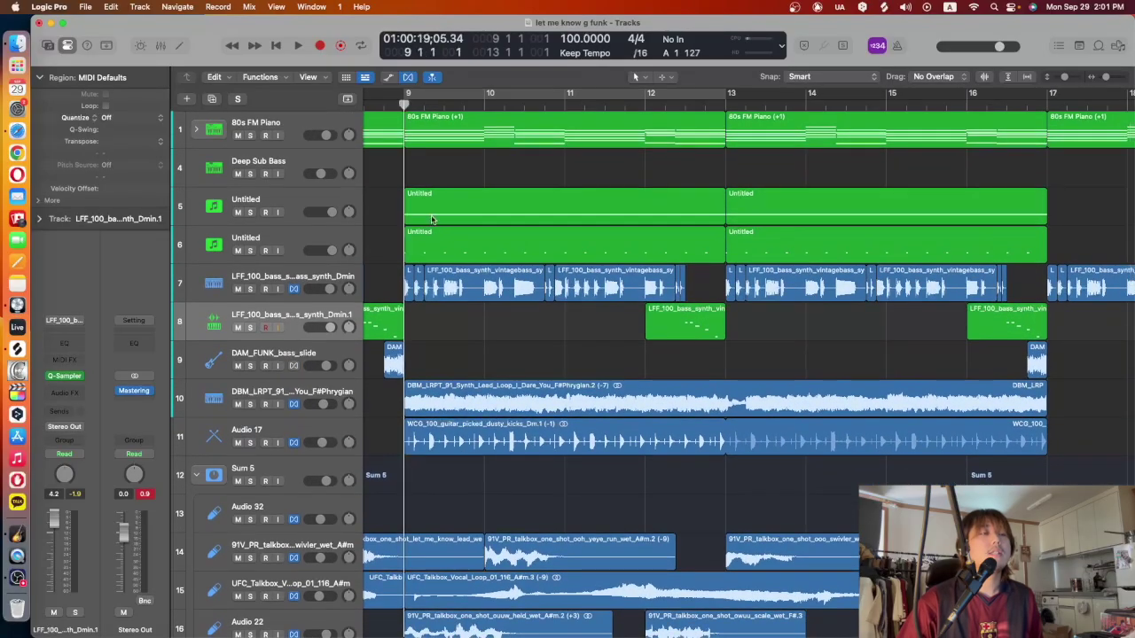
# Solo the two Untitled synth tracks, 5 and 6
pyautogui.click(284, 206)
pyautogui.click(271, 246)
pyautogui.click(250, 250)
pyautogui.click(250, 212)
# Open track 5's region at bar 9 in the Piano Roll and select its sustained note
pyautogui.click(442, 211)
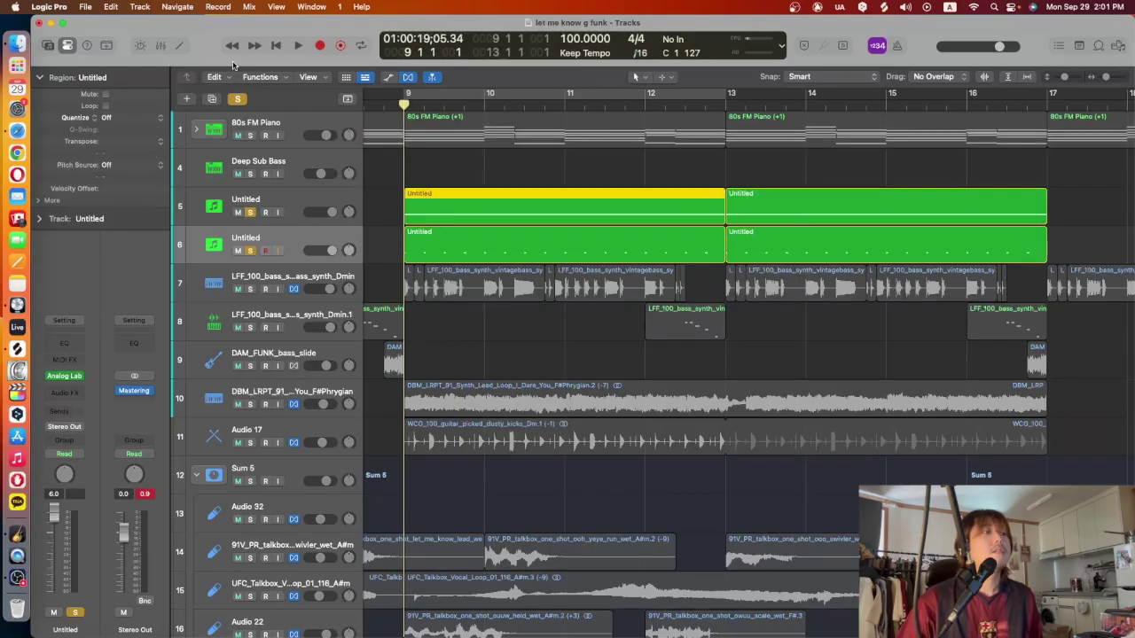
pyautogui.click(179, 46)
pyautogui.moveTo(664, 608); pyautogui.dragTo(562, 504)
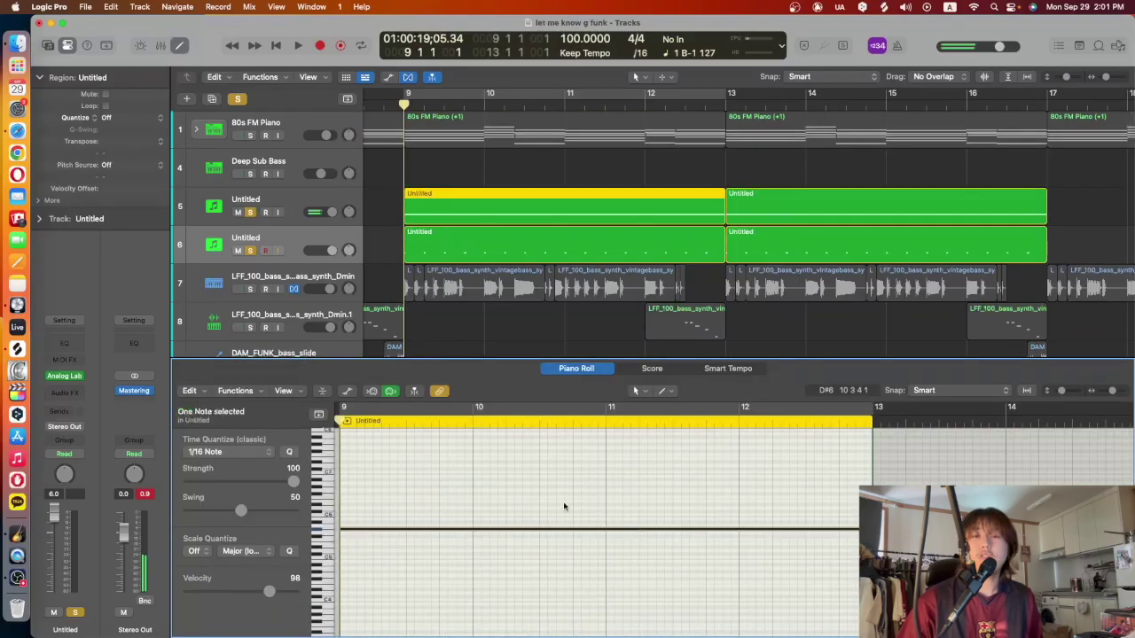
pyautogui.hscroll(-2, 563, 506)
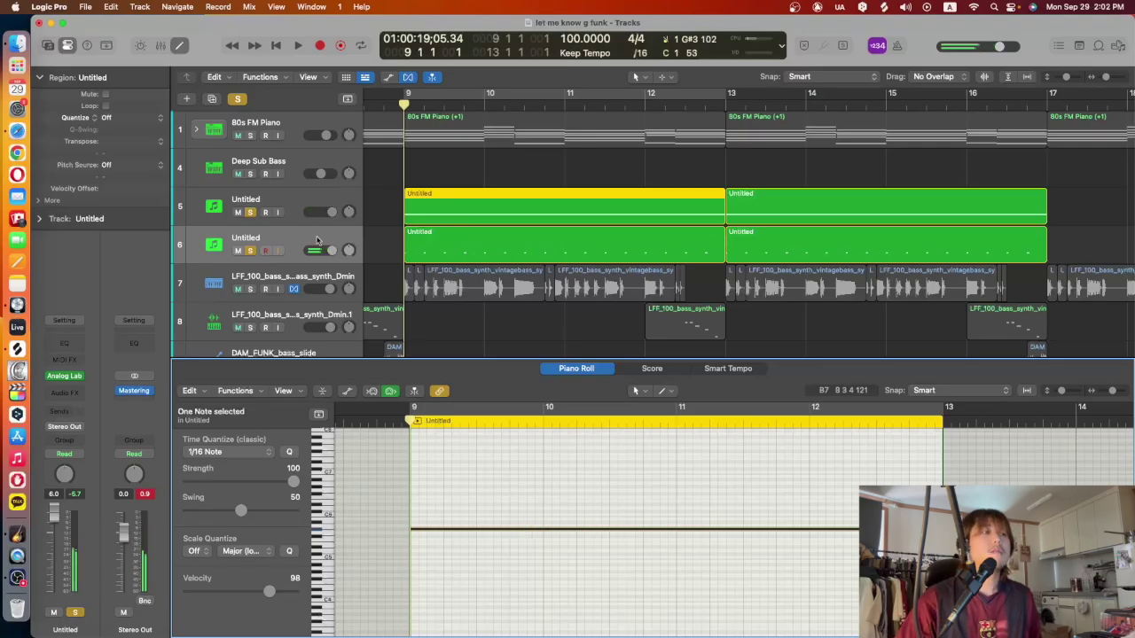
# Check the C#m7(9) chord at bar 9 of the 80s FM Piano region, singling out its middle note
pyautogui.click(301, 206)
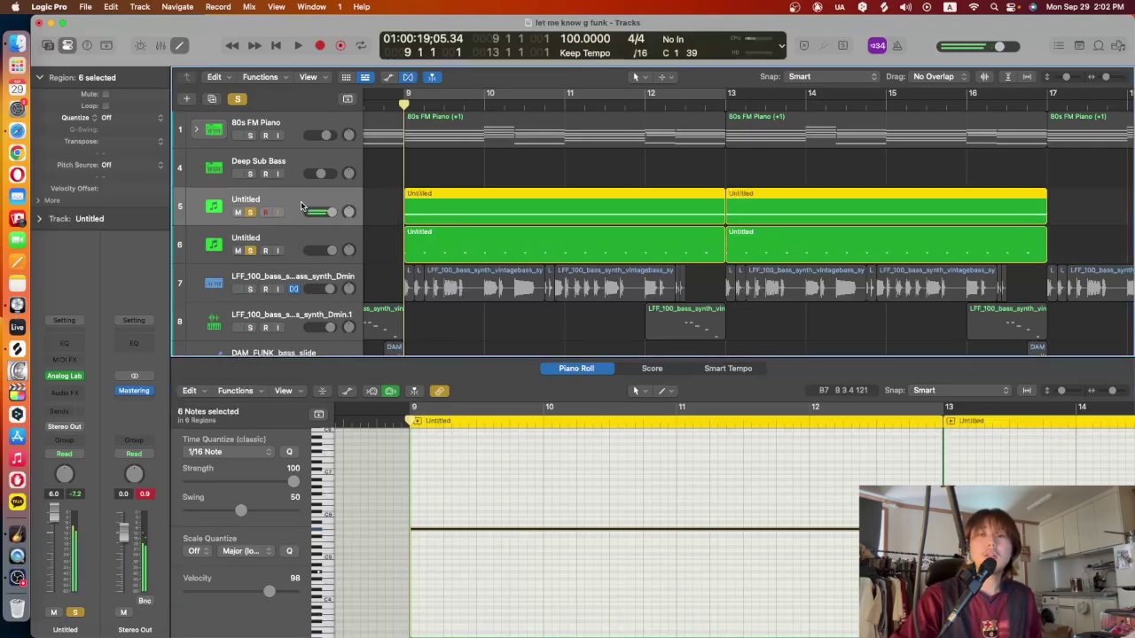
pyautogui.hscroll(2, 302, 206)
pyautogui.hscroll(-2, 410, 197)
pyautogui.click(439, 142)
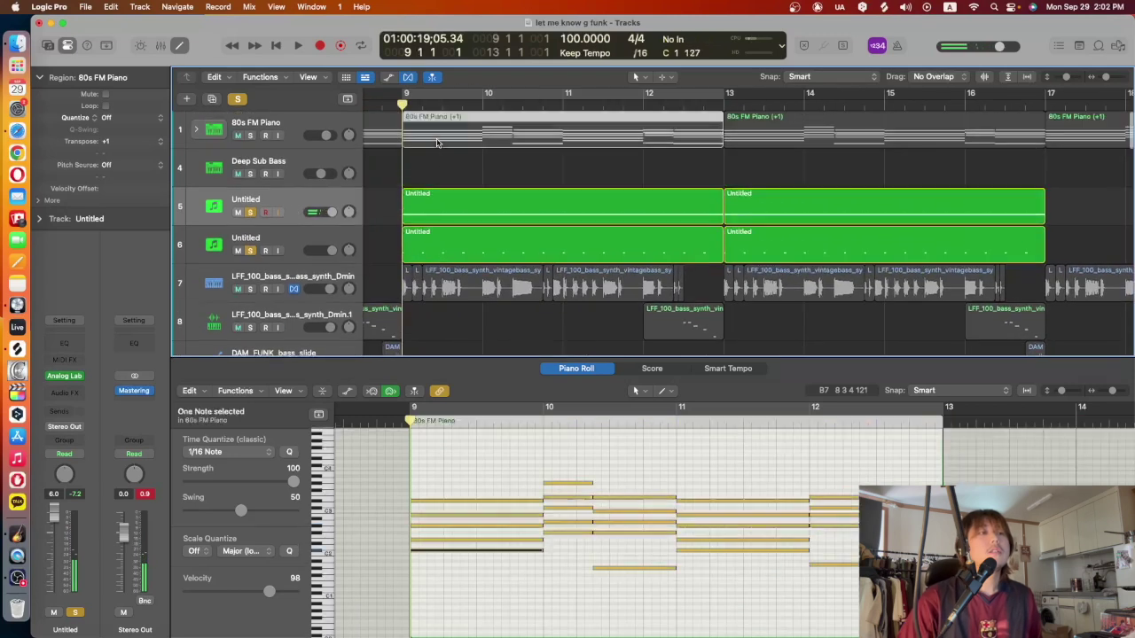
pyautogui.moveTo(415, 612); pyautogui.dragTo(430, 501)
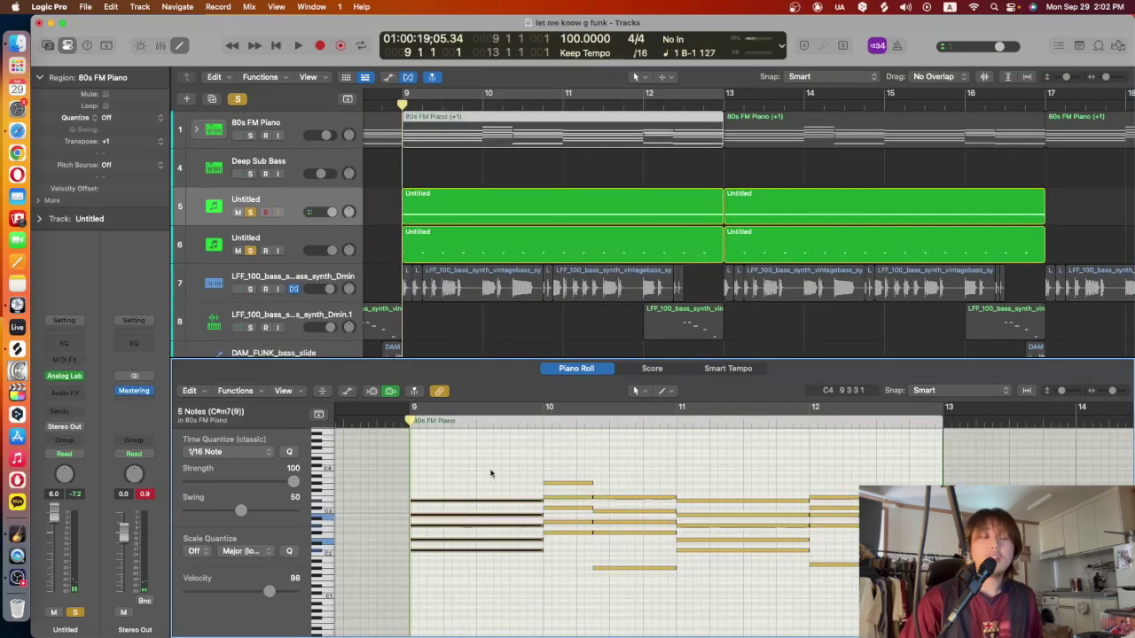
pyautogui.click(448, 529)
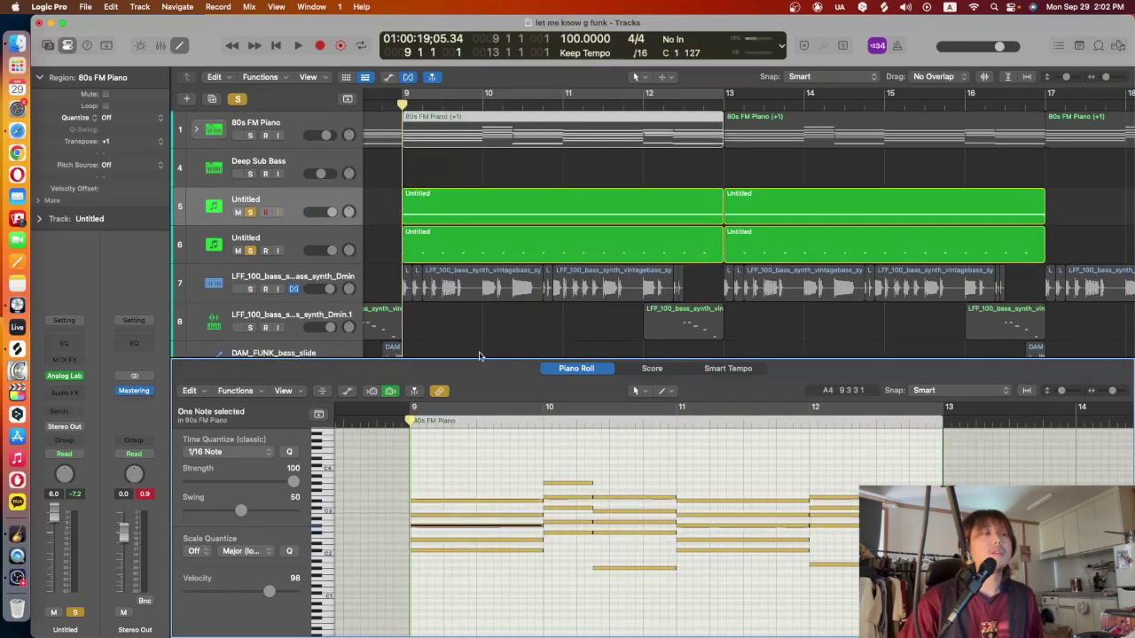
# Compare the bar 9 regions of Untitled tracks 5 and 6 in the Piano Roll and clear their solos
pyautogui.click(435, 199)
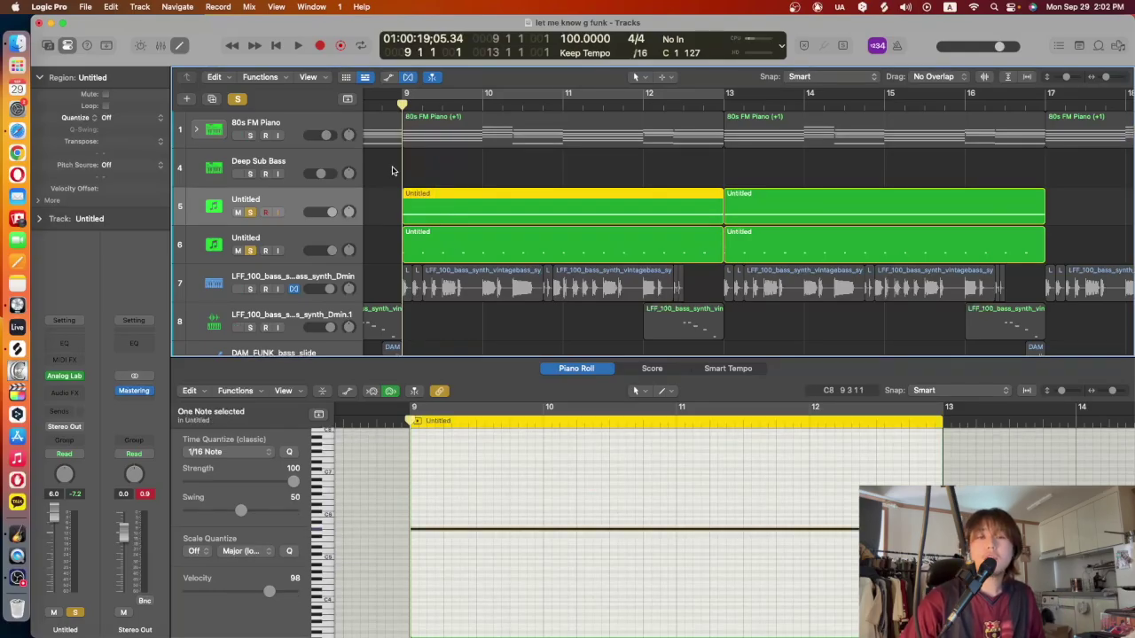
pyautogui.moveTo(374, 184); pyautogui.dragTo(424, 211)
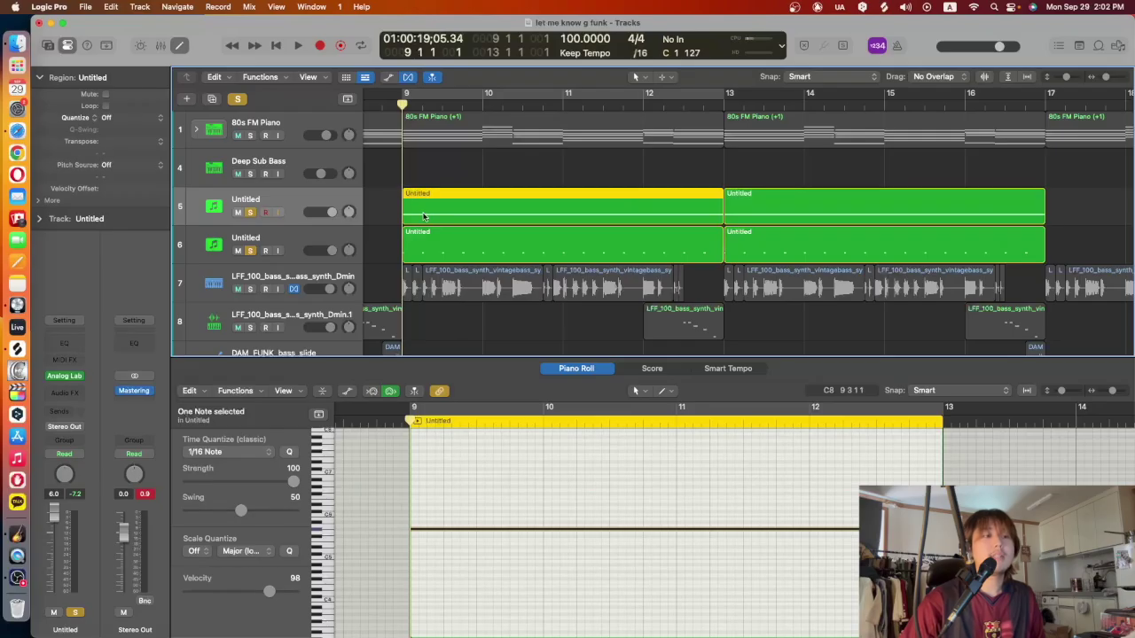
pyautogui.click(703, 499)
pyautogui.click(412, 154)
pyautogui.scroll(-10, 390, 164)
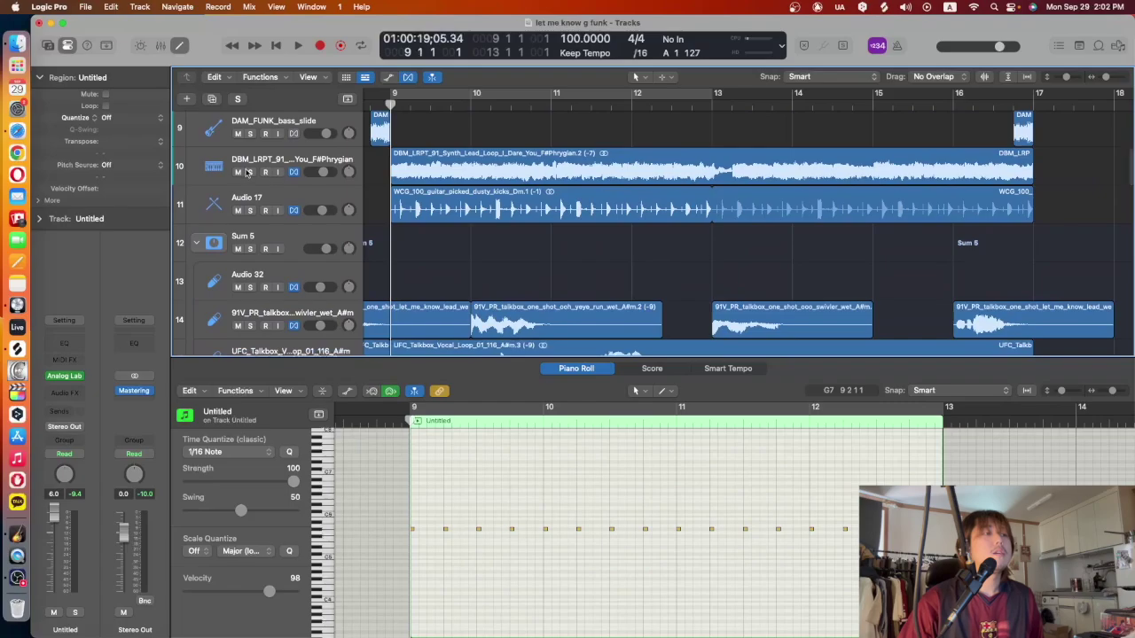
# Solo the DBM_LRPT_91 synth lead loop on track 10 and listen to it from bar 9 to bar 17
pyautogui.click(249, 172)
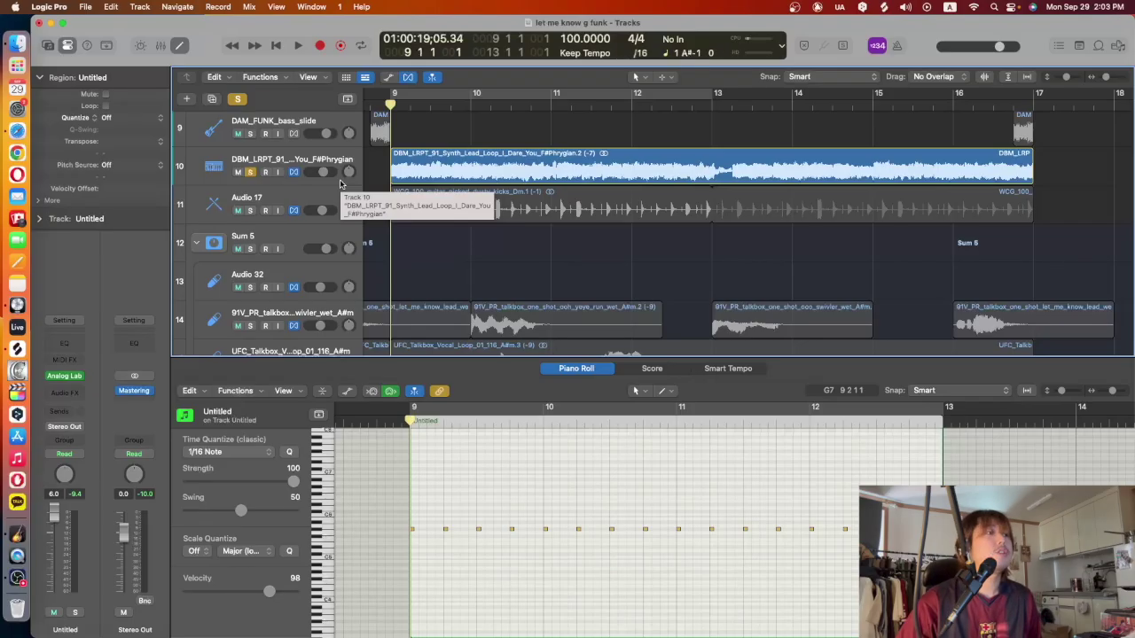
pyautogui.click(433, 181)
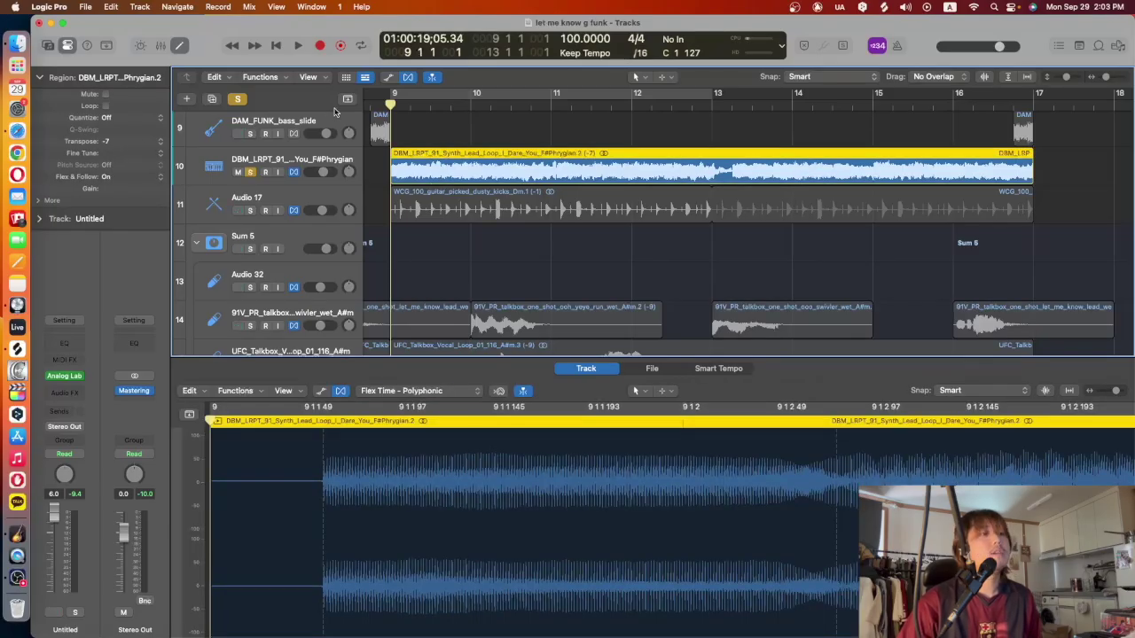
pyautogui.click(356, 109)
pyautogui.press('space')
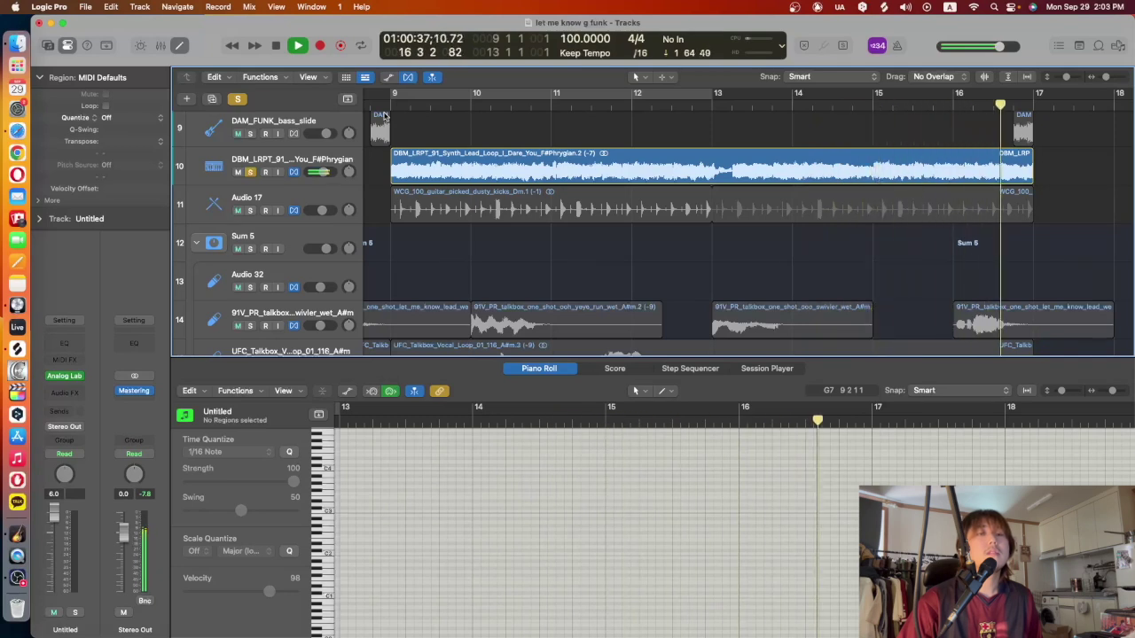
pyautogui.press('space')
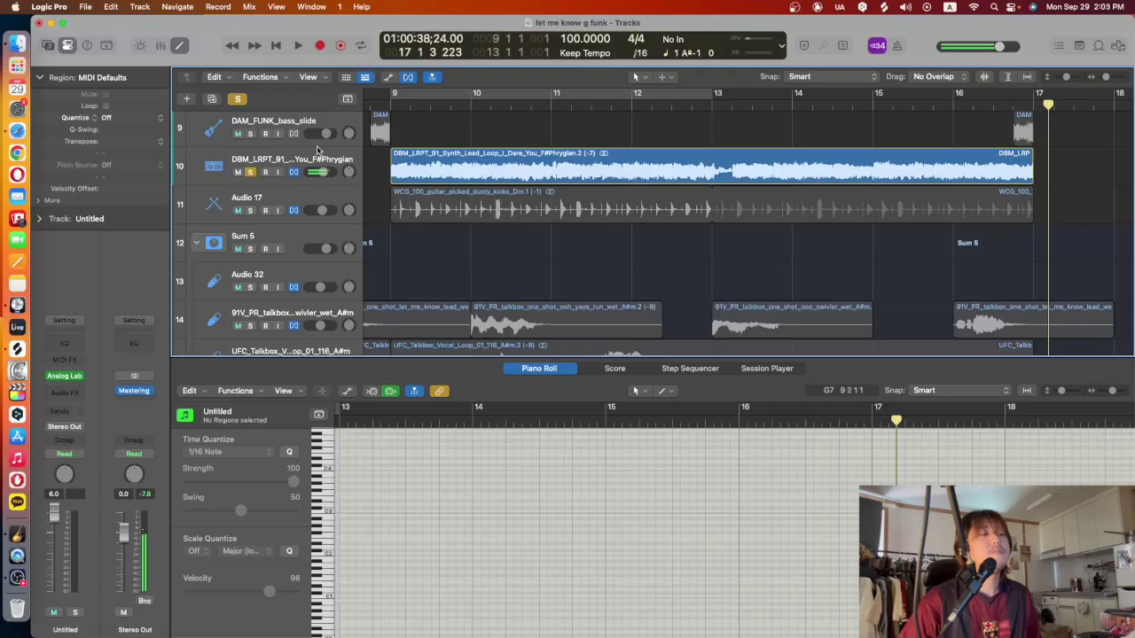
# Solo the guitar picked loop on Audio 17, listen to it from bar 9, and clear the solo
pyautogui.click(256, 210)
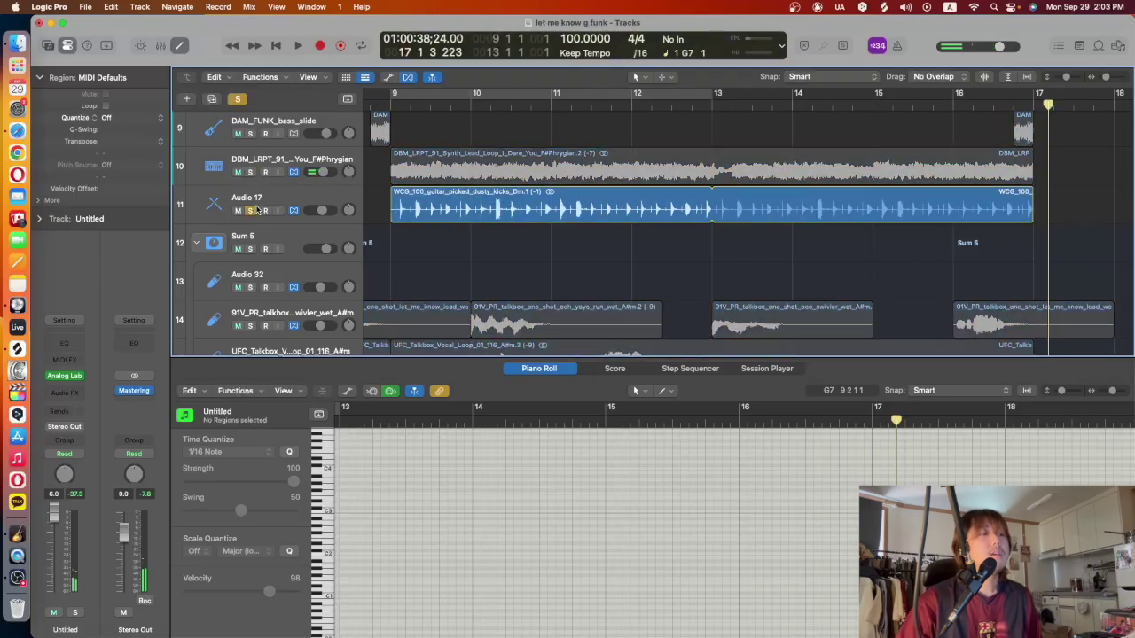
pyautogui.click(390, 105)
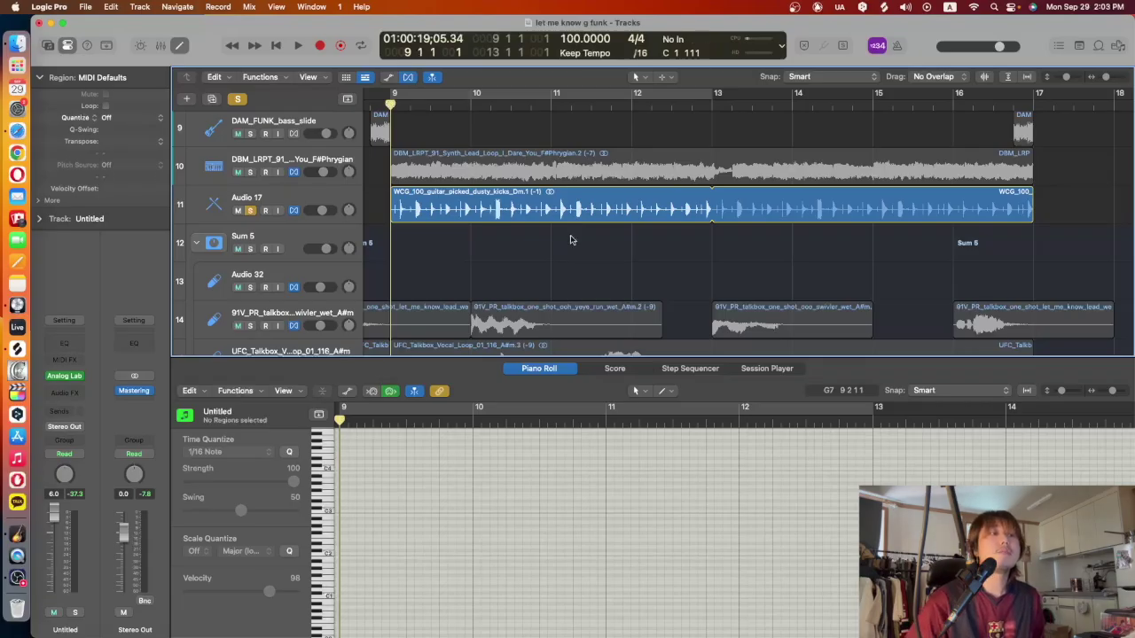
pyautogui.click(532, 212)
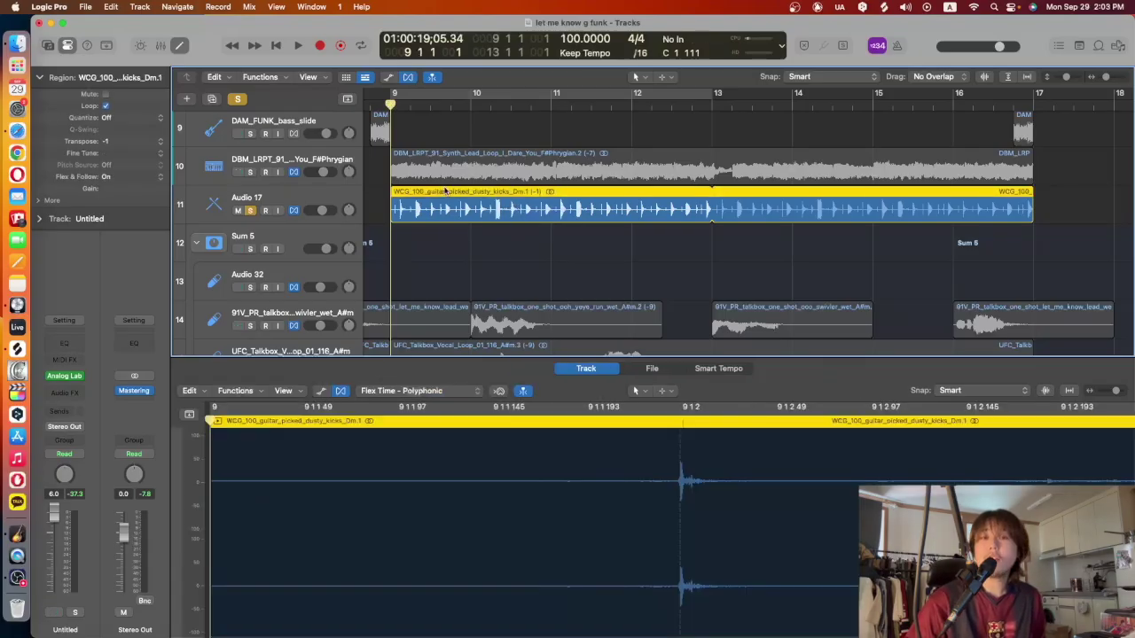
pyautogui.click(501, 249)
pyautogui.press('space')
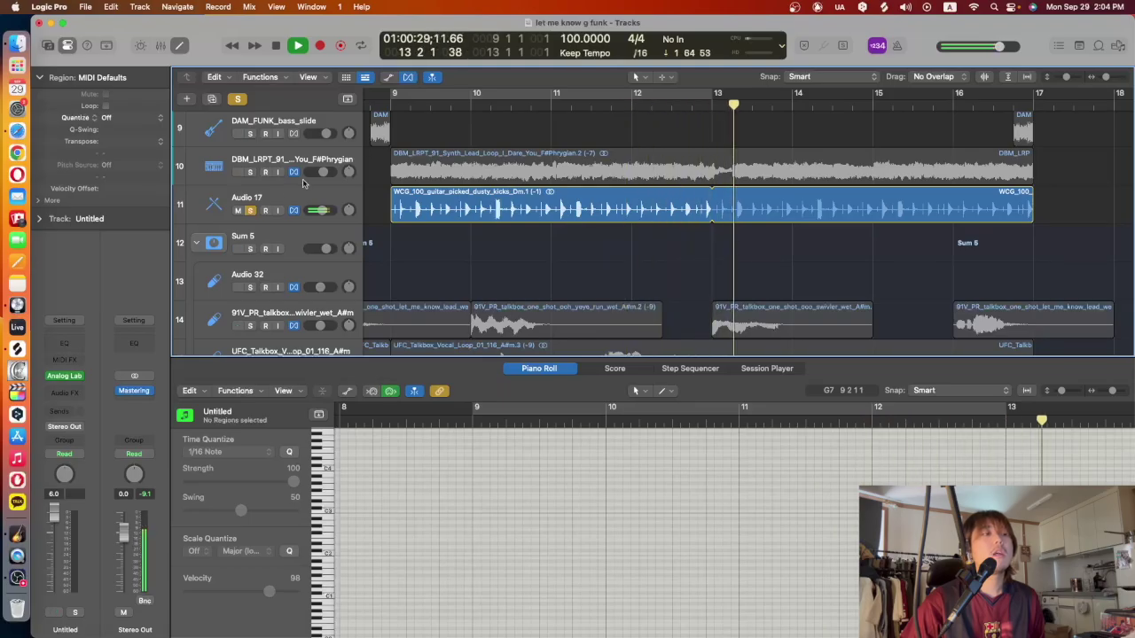
pyautogui.press('space')
pyautogui.press('s')
# Show the talkbox tracks under Sum 5 from the start of the song and set the playhead to bar 1
pyautogui.scroll(-5, 470, 197)
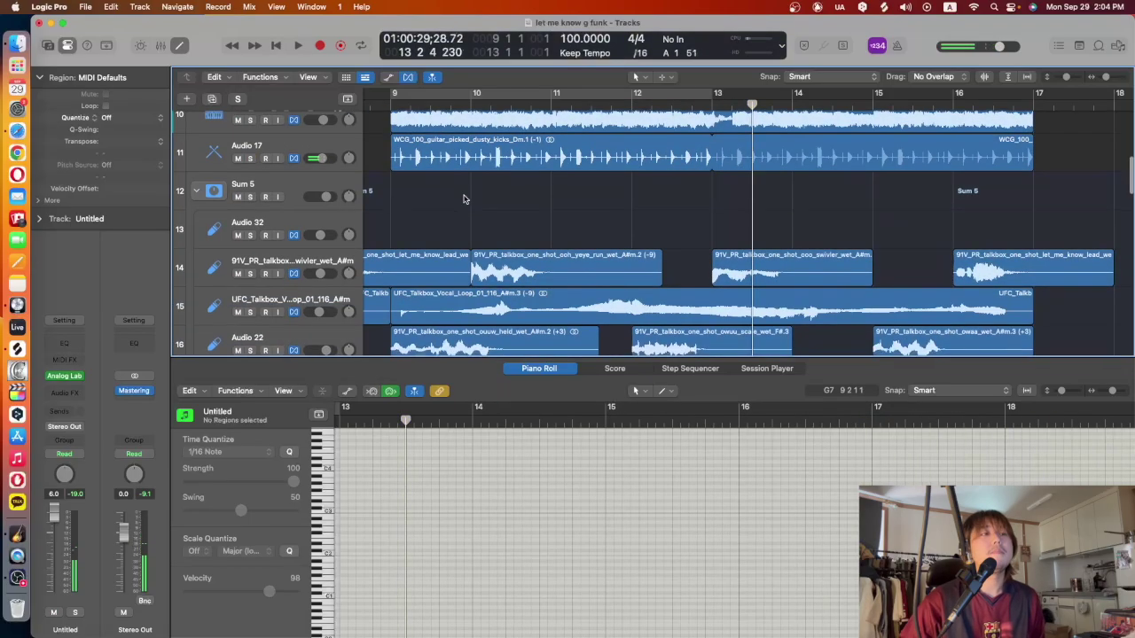
pyautogui.click(390, 105)
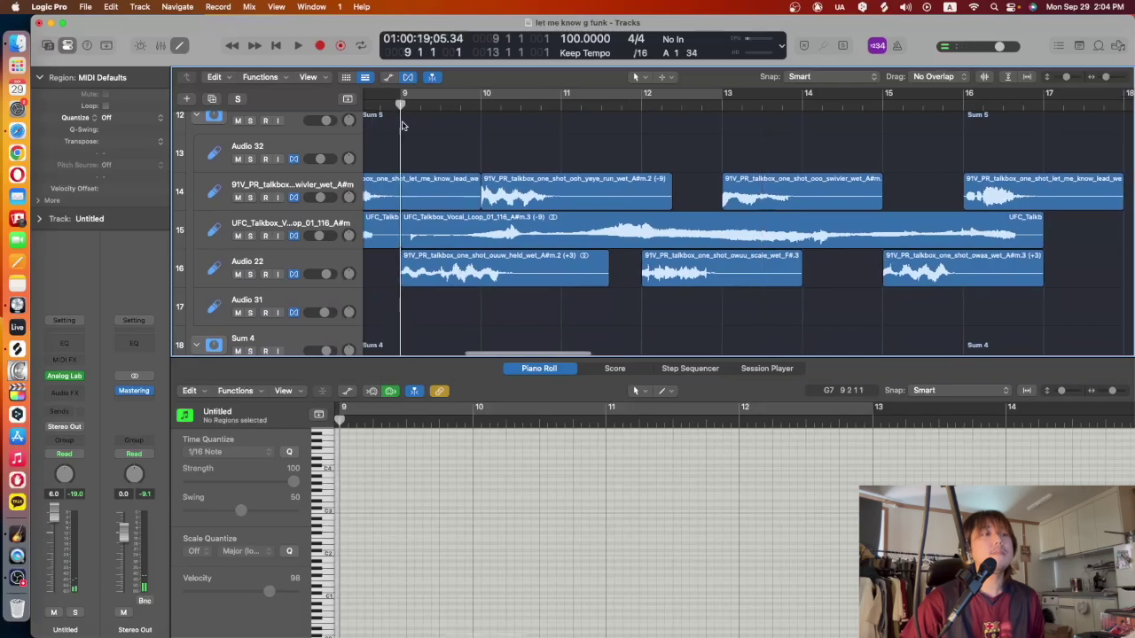
pyautogui.hscroll(-2, 399, 126)
pyautogui.scroll(-4, 399, 126)
pyautogui.scroll(4, 396, 131)
pyautogui.press('super+Left')
pyautogui.press('super+Left')
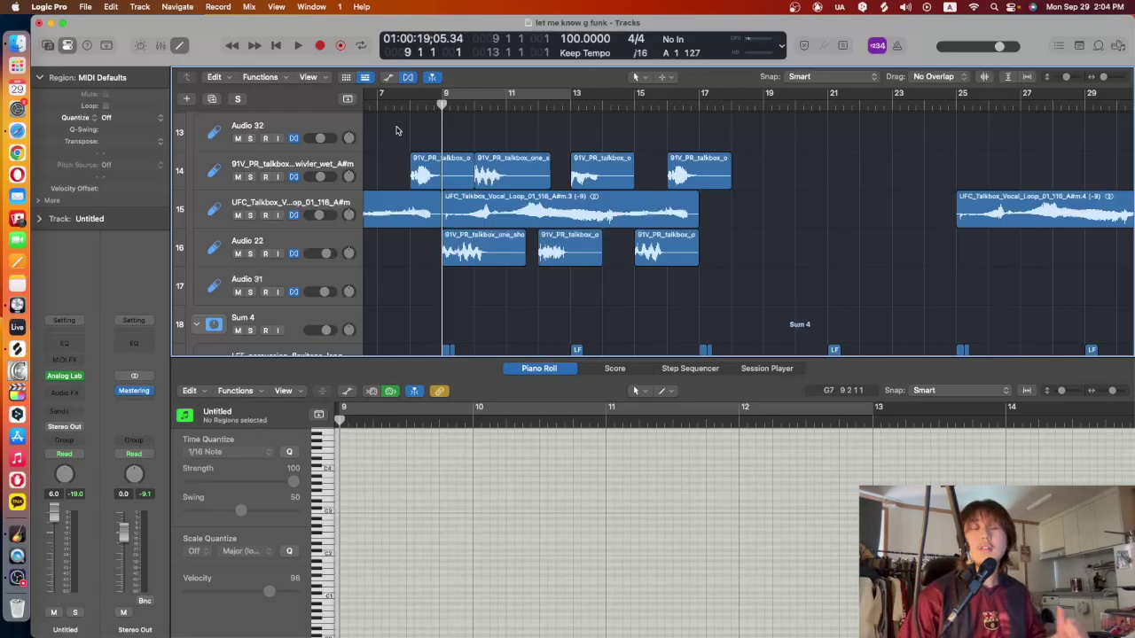
pyautogui.hscroll(-5, 492, 164)
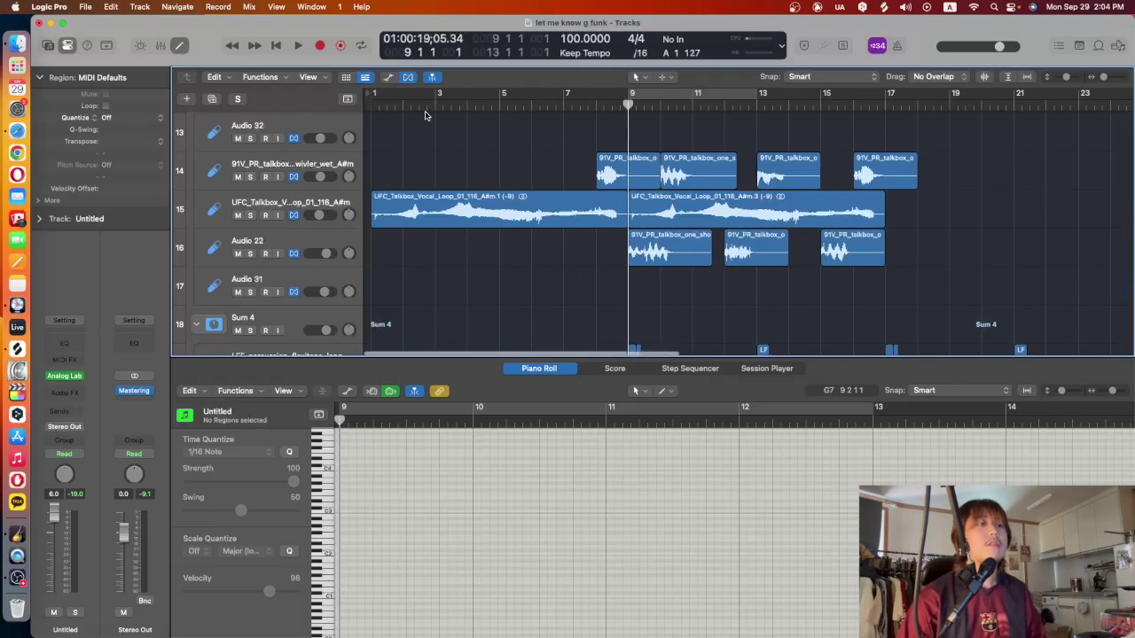
pyautogui.click(368, 101)
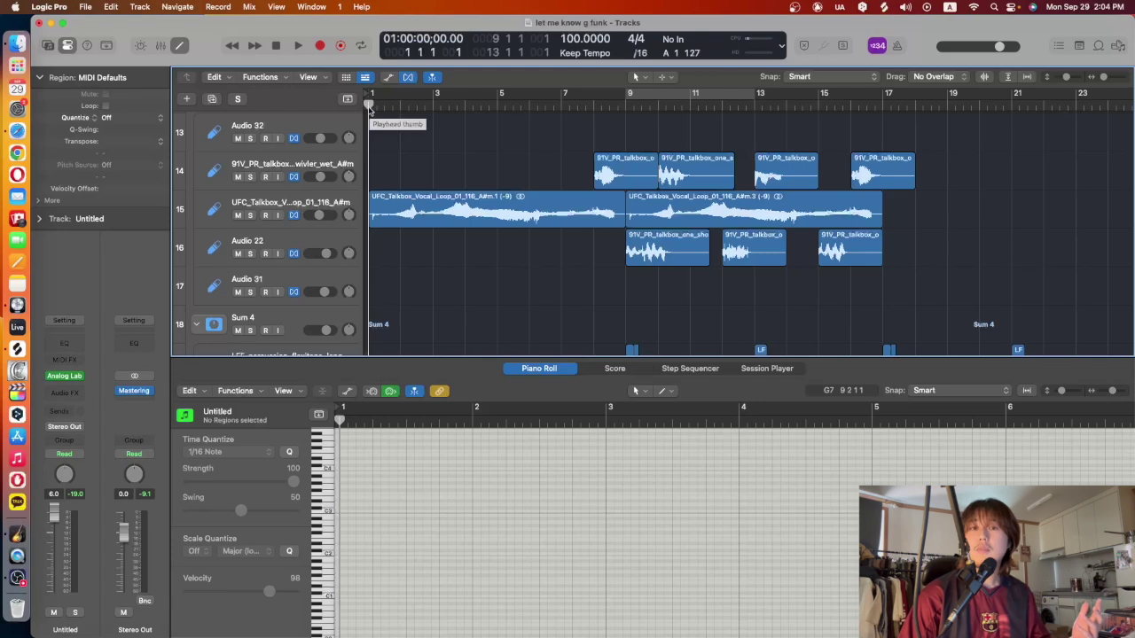
# Select all the talkbox regions in the first 18 bars of tracks 14 to 16
pyautogui.moveTo(483, 282); pyautogui.dragTo(422, 172)
pyautogui.moveTo(511, 124); pyautogui.dragTo(646, 215)
pyautogui.moveTo(561, 136); pyautogui.dragTo(519, 151)
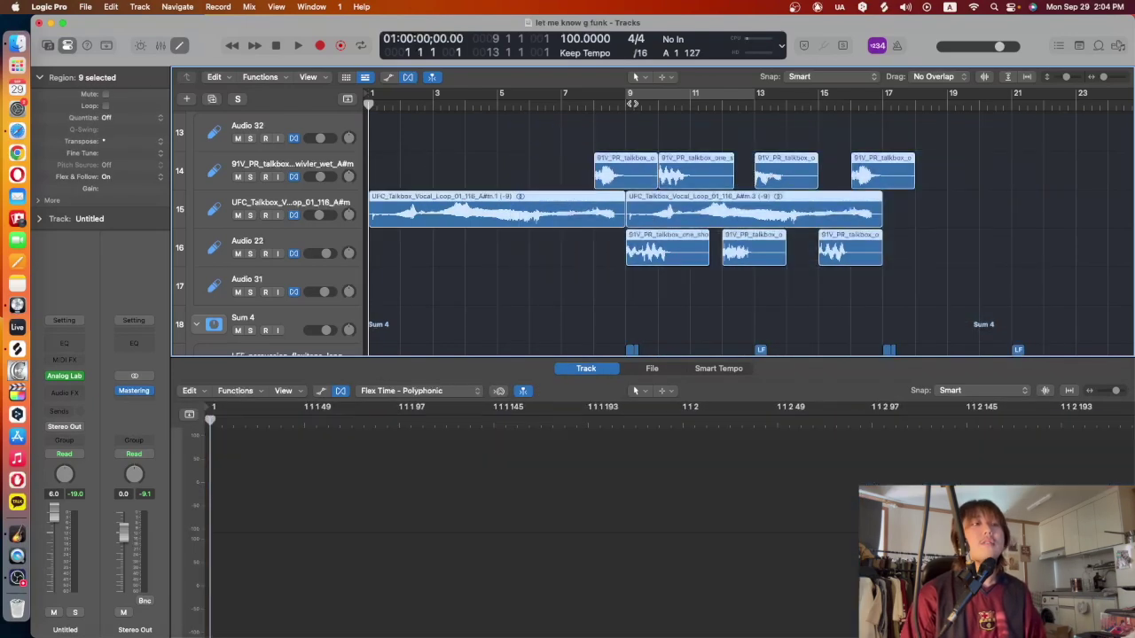
# Solo the talkbox tracks in Sum 5, listen to them from bar 9 to bar 17, and clear the solo
pyautogui.click(633, 101)
pyautogui.scroll(2, 215, 159)
pyautogui.scroll(-2, 461, 190)
pyautogui.hotkey('ctrl', 's')
pyautogui.press('space')
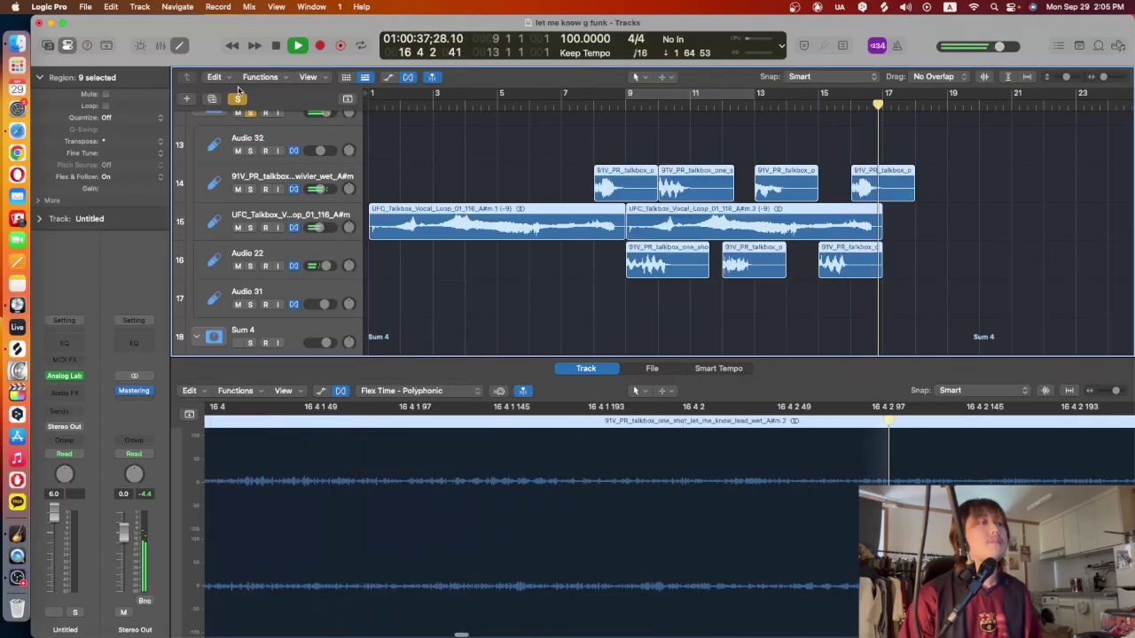
pyautogui.press('space')
# Close the editor pane and look over the arrangement down to track 41, ending on the Sum 4 drum and percussion tracks
pyautogui.scroll(-1, 485, 184)
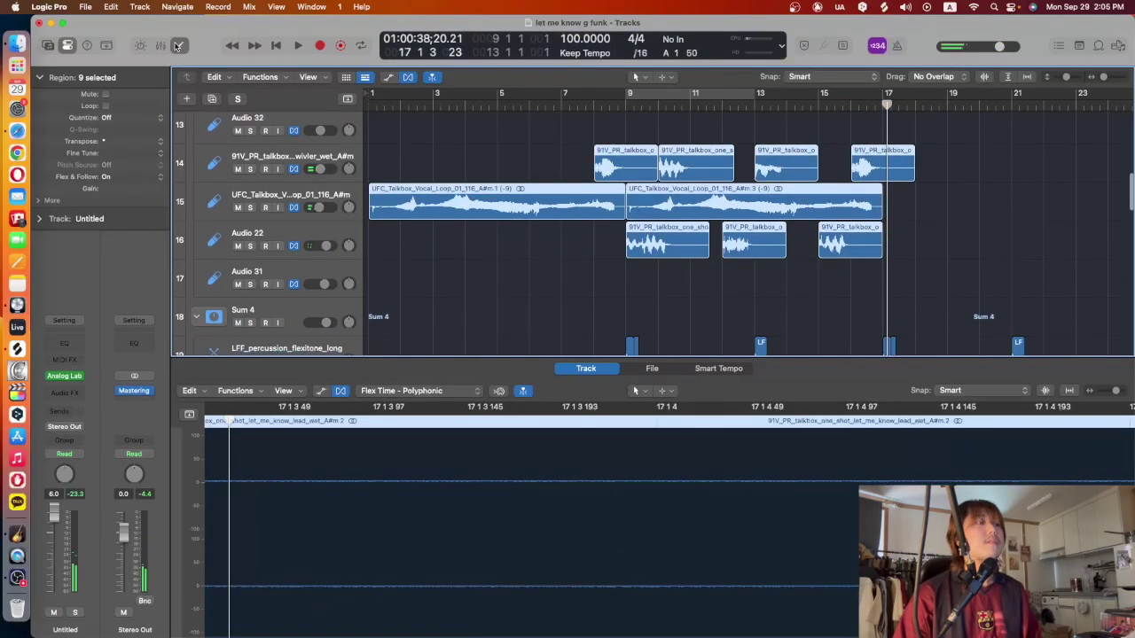
pyautogui.press('e')
pyautogui.scroll(-5, 635, 202)
pyautogui.scroll(-10, 635, 202)
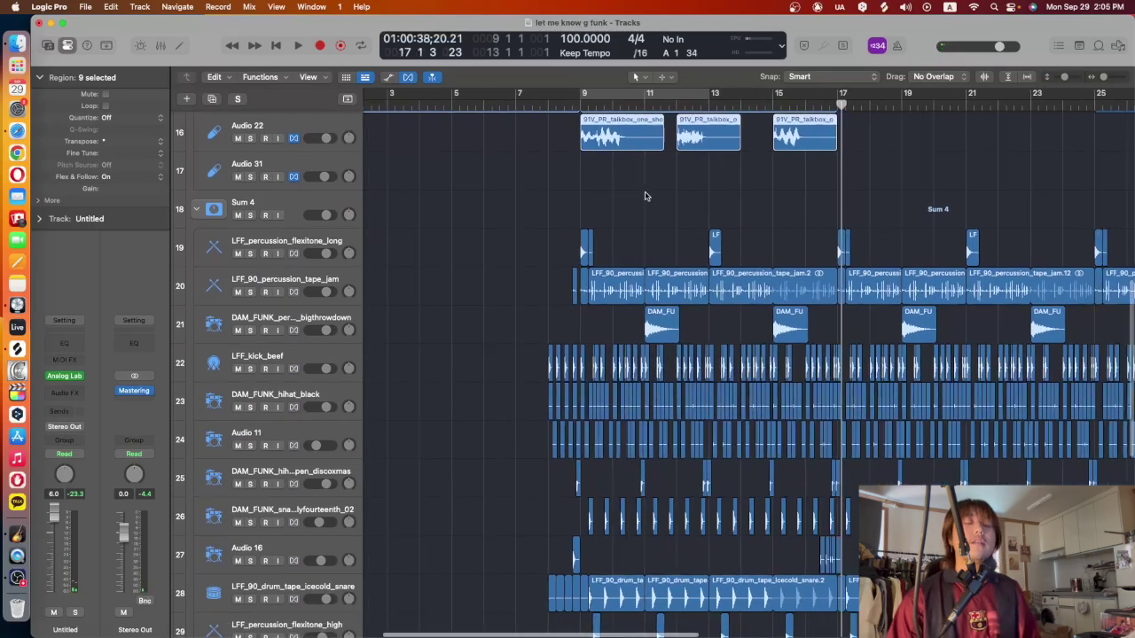
pyautogui.scroll(15, 644, 199)
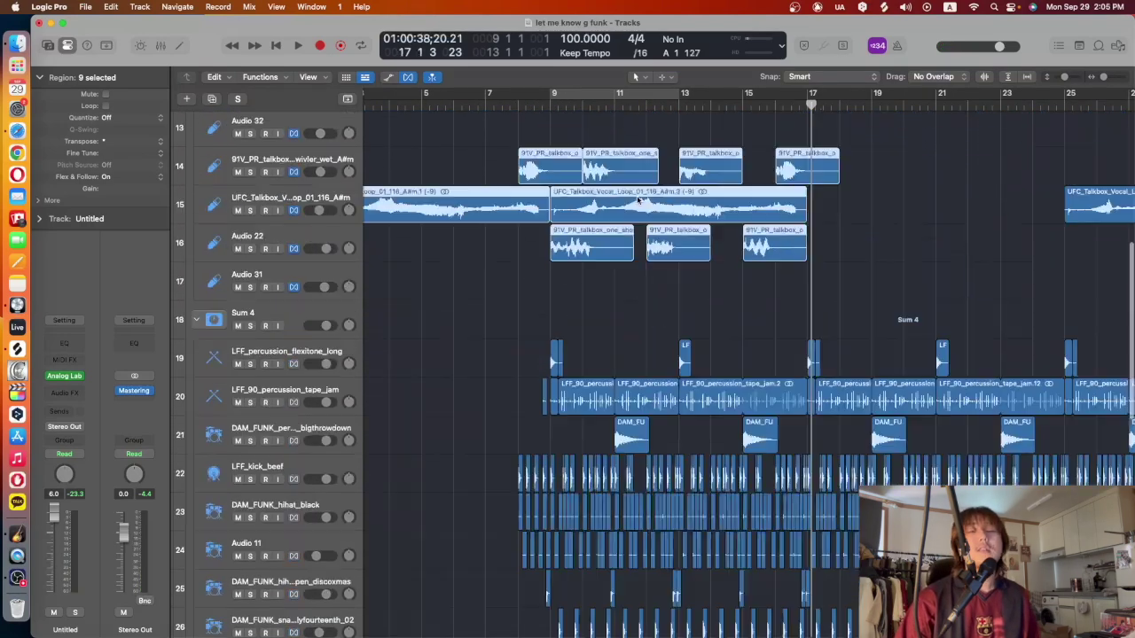
pyautogui.scroll(-3, 635, 200)
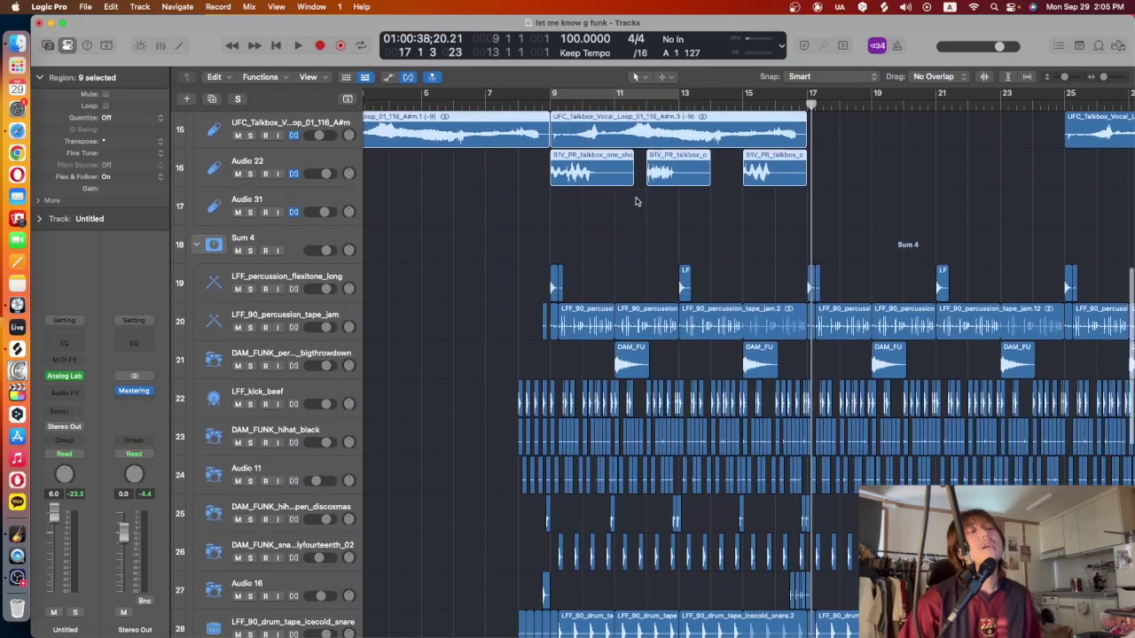
pyautogui.scroll(12, 634, 202)
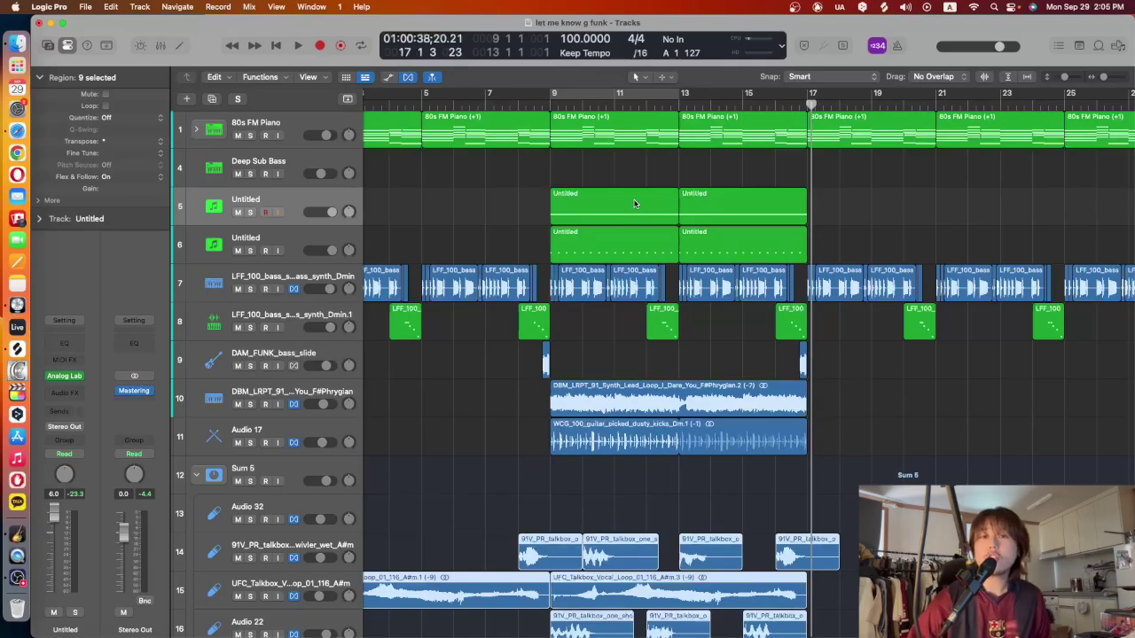
pyautogui.scroll(-15, 633, 204)
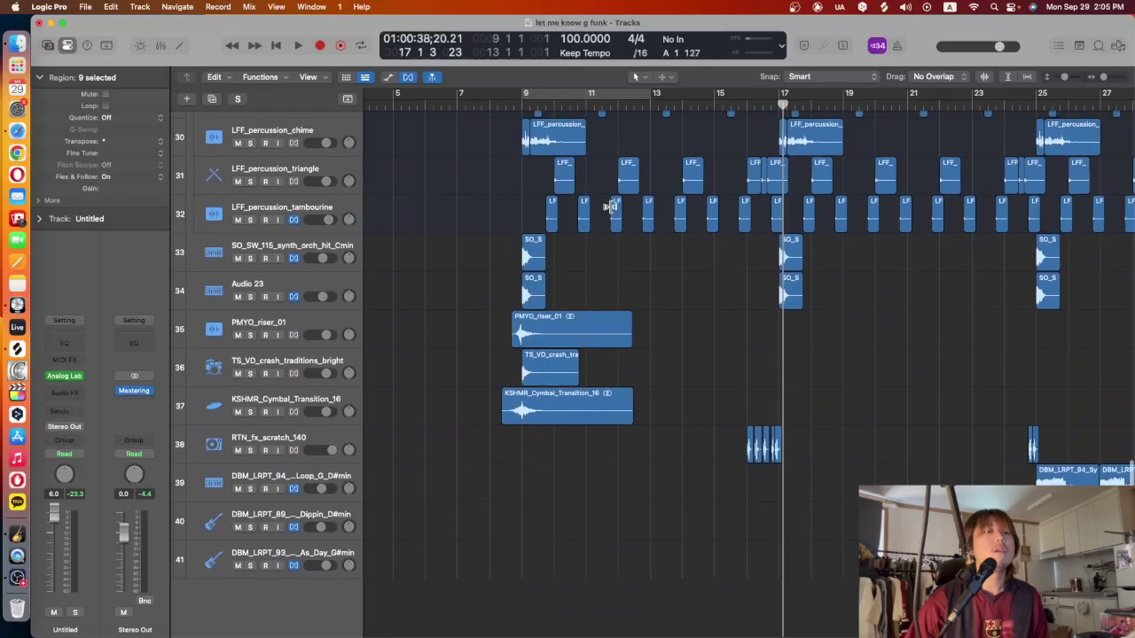
pyautogui.scroll(5, 610, 210)
pyautogui.click(521, 200)
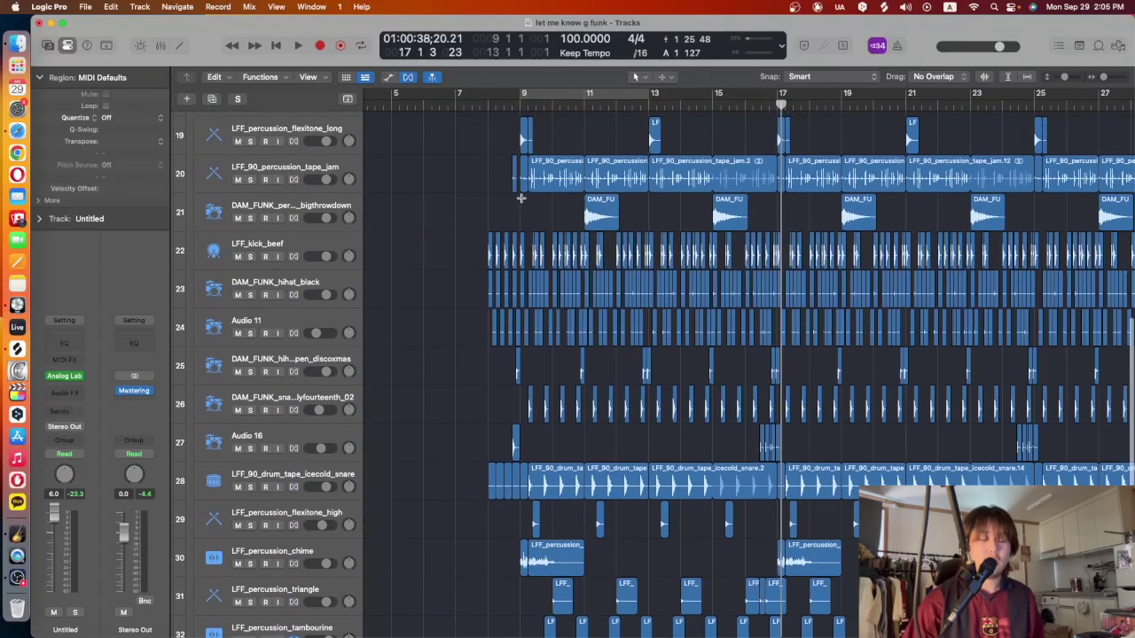
pyautogui.scroll(-6, 519, 168)
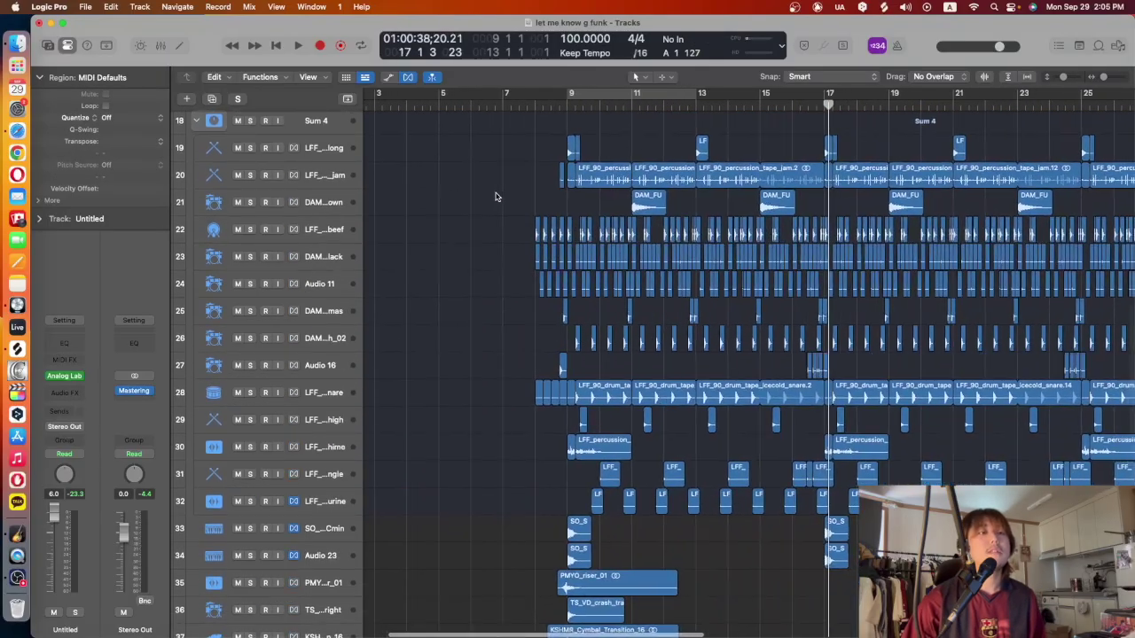
# Set the playhead to bar 9 and solo the percussion tracks 19, 20, 21, 29, 30 and 31
pyautogui.click(515, 105)
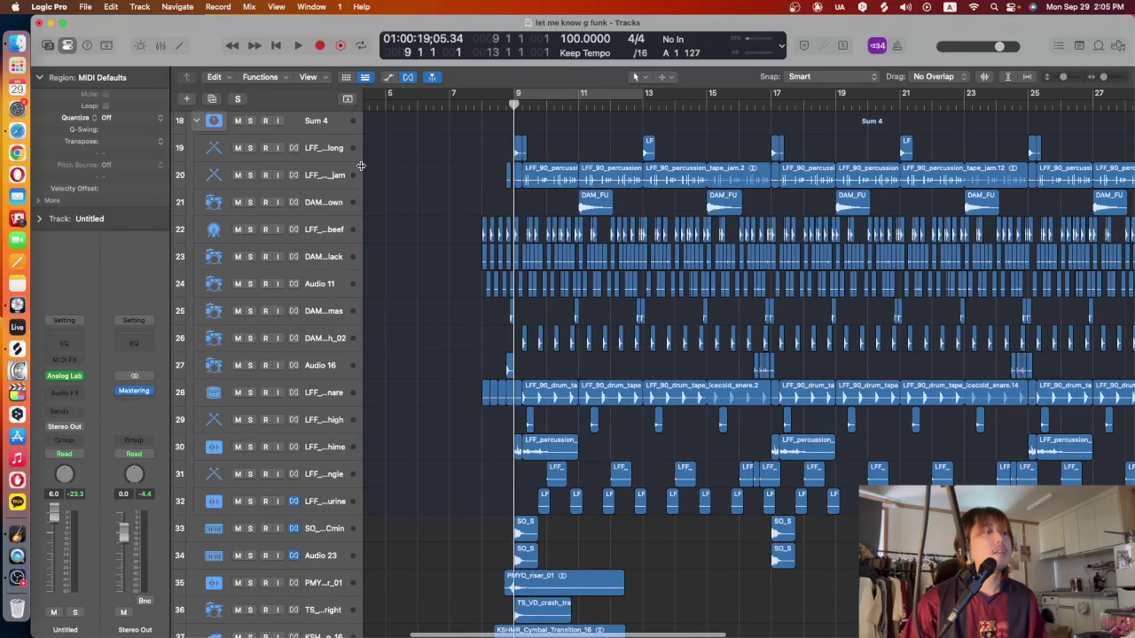
pyautogui.click(250, 148)
pyautogui.click(250, 175)
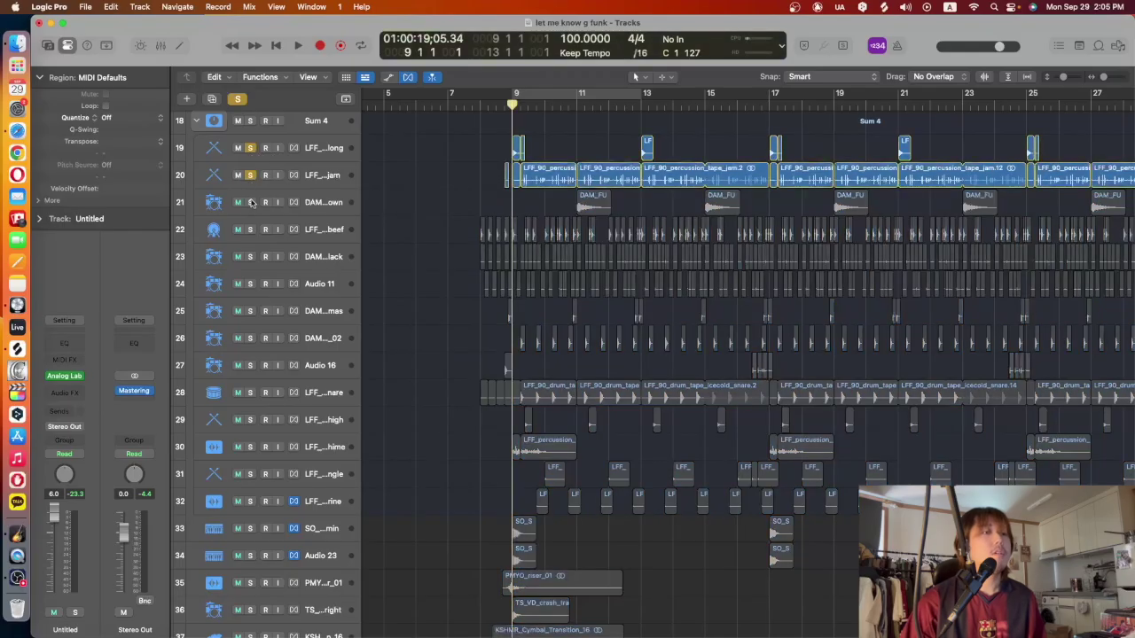
pyautogui.click(250, 203)
pyautogui.scroll(-1, 311, 418)
pyautogui.click(250, 395)
pyautogui.click(250, 422)
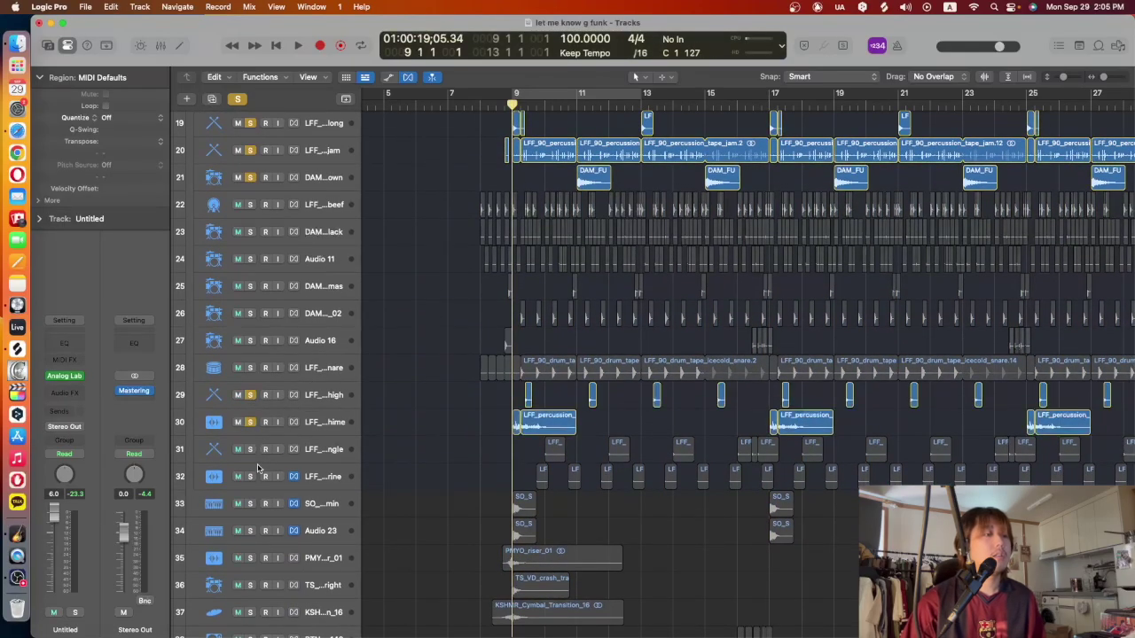
pyautogui.click(250, 449)
pyautogui.hotkey('ctrl', 'Up')
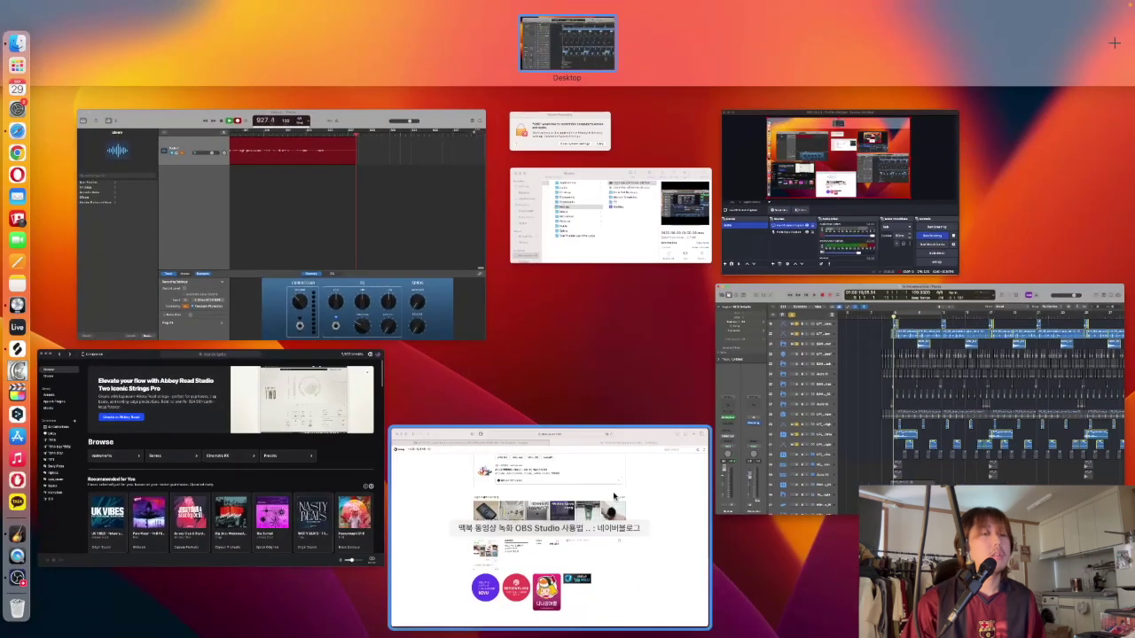
pyautogui.click(747, 452)
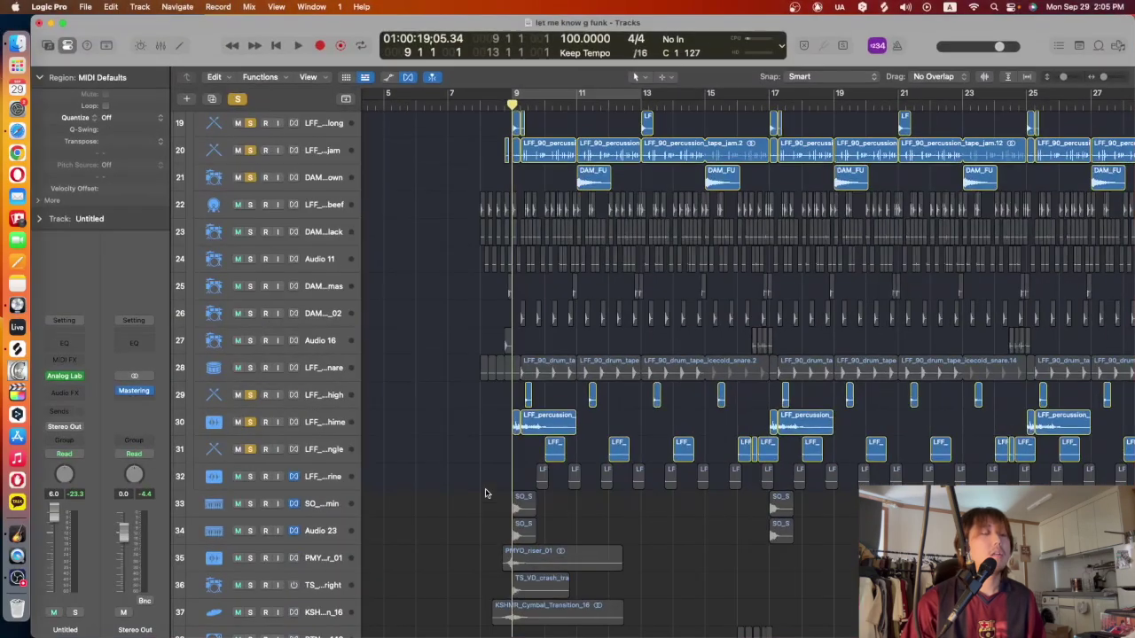
# Listen to the soloed percussion tracks from bar 9, replay the opening bars, and return the playhead to bar 9
pyautogui.scroll(1, 401, 485)
pyautogui.scroll(2, 401, 486)
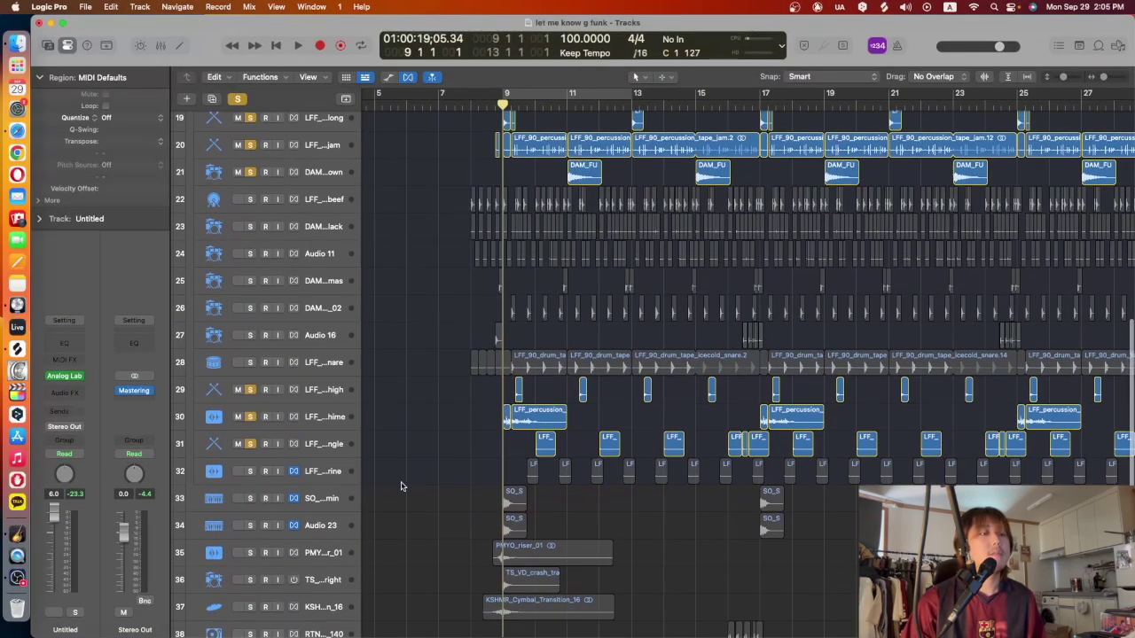
pyautogui.hscroll(3, 401, 485)
pyautogui.press('space')
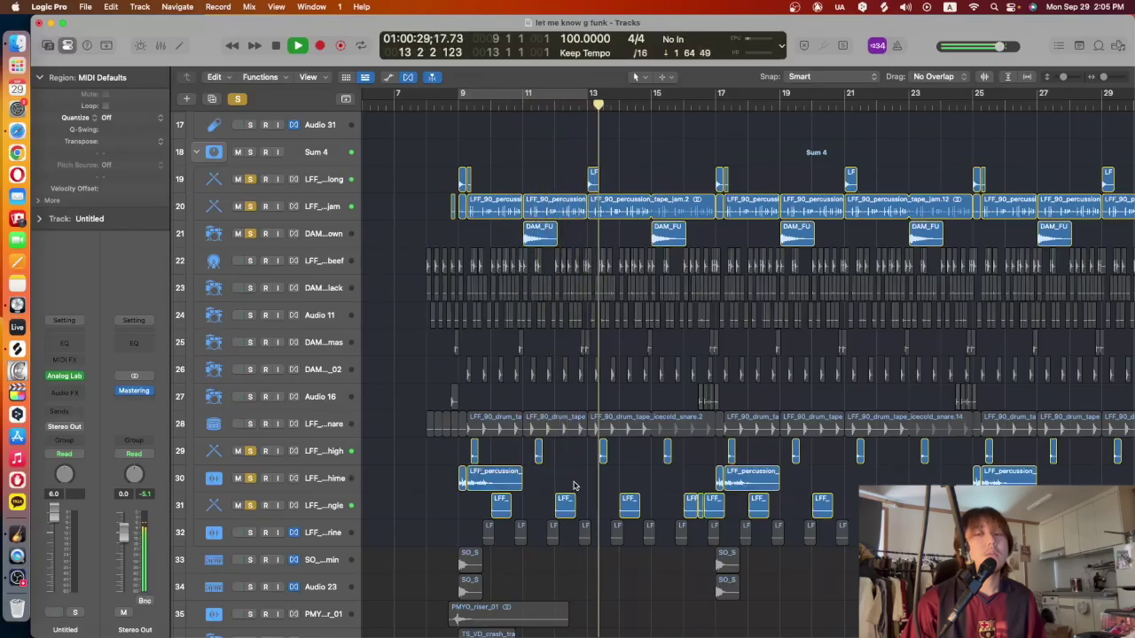
pyautogui.press('space')
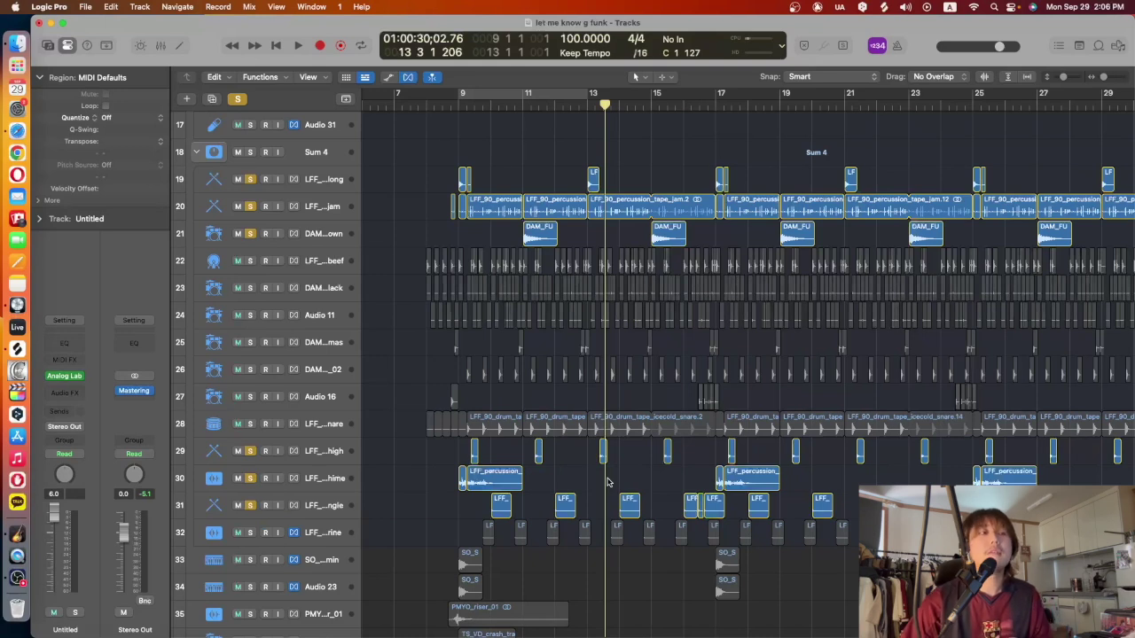
pyautogui.click(460, 105)
pyautogui.press('space')
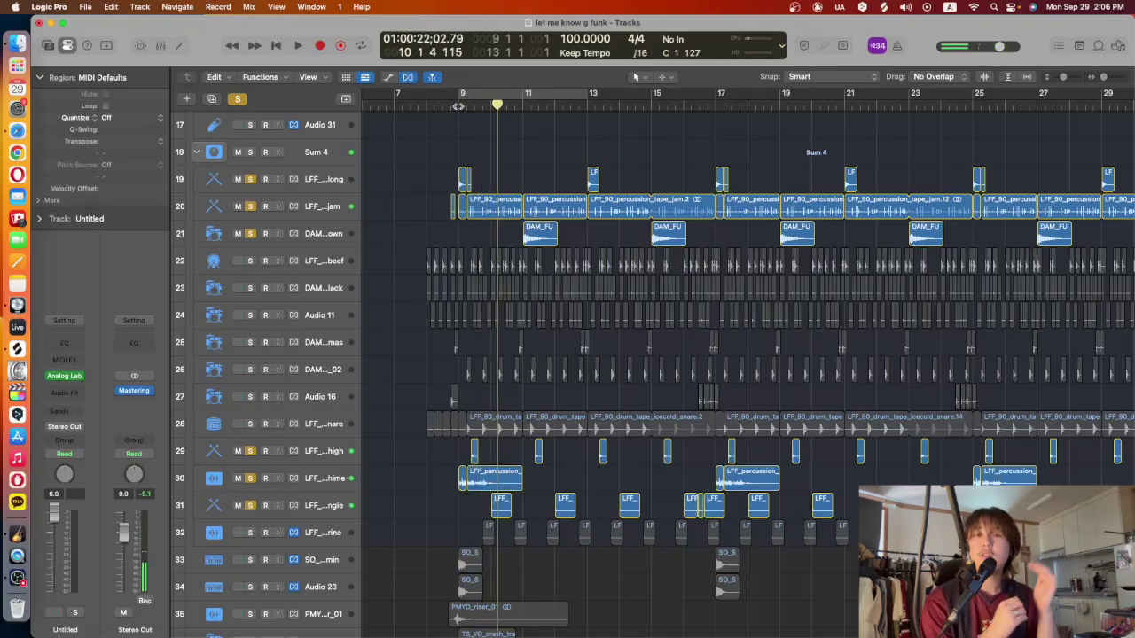
pyautogui.click(457, 106)
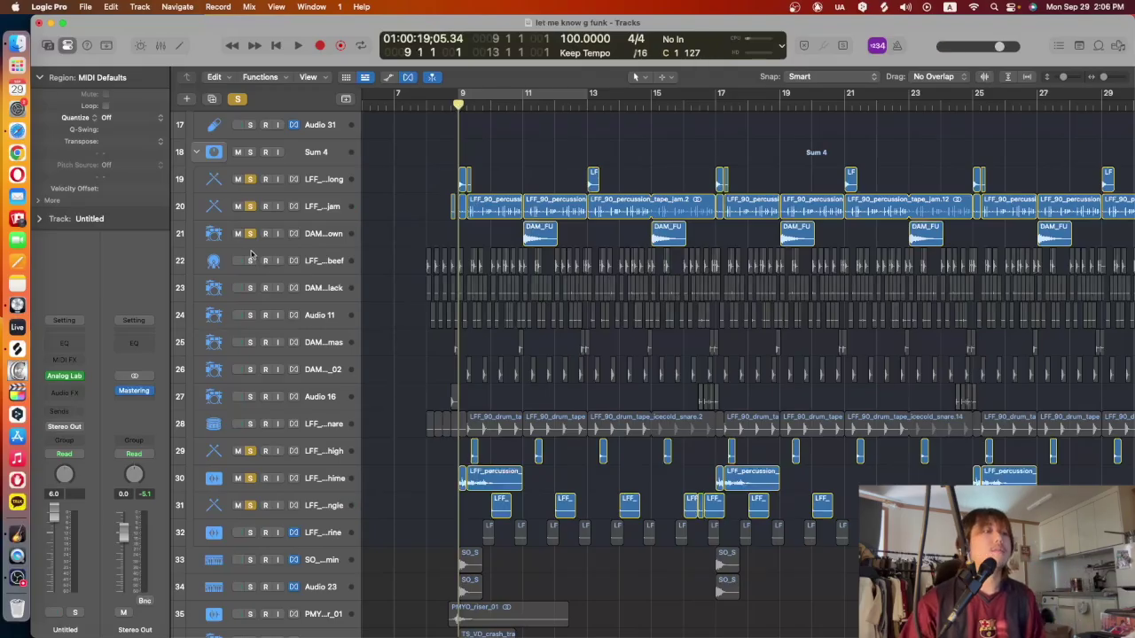
# Clear the percussion solos, solo only the LFF_kick_beef track, and play it from bar 9
pyautogui.click(252, 262)
pyautogui.scroll(1, 269, 248)
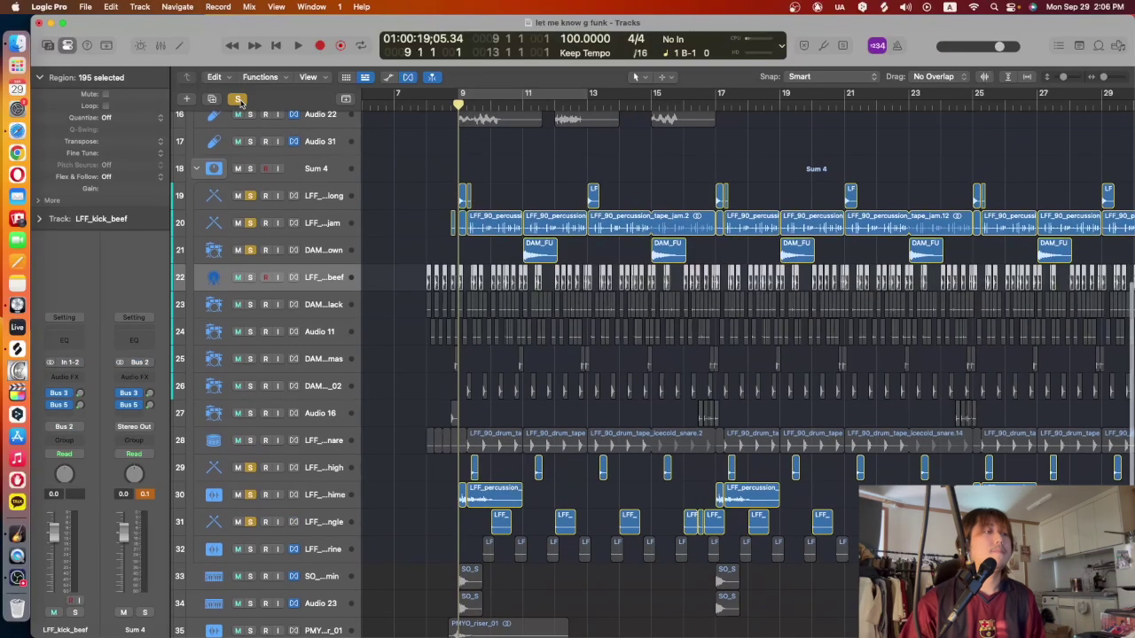
pyautogui.click(250, 277)
pyautogui.scroll(-2, 290, 278)
pyautogui.press('space')
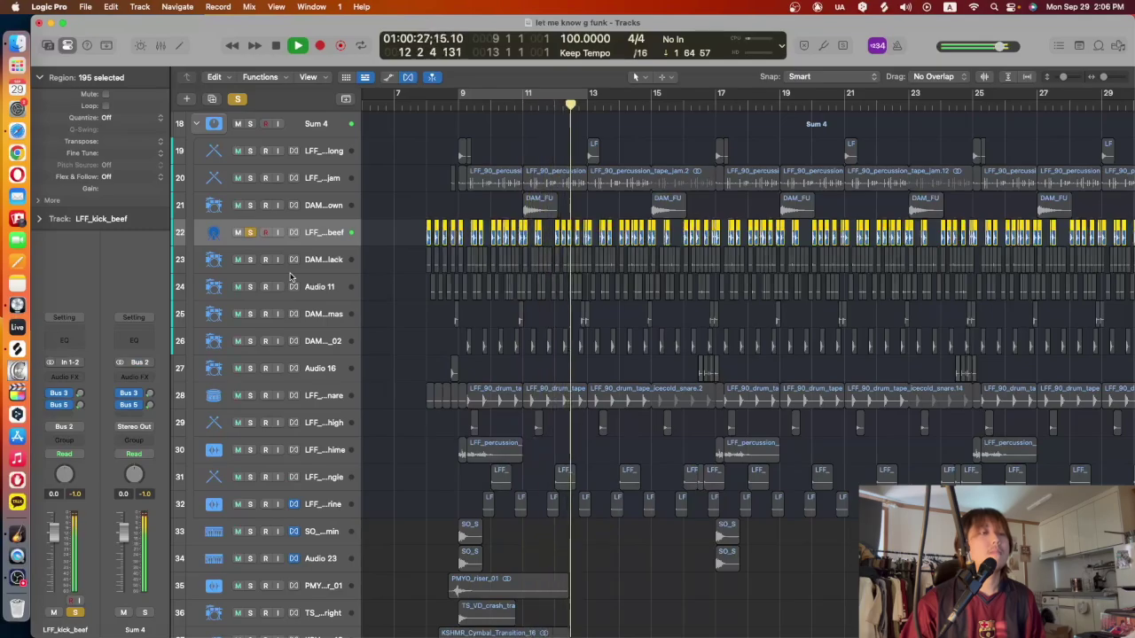
# Stop playback, solo only the DAM_FUNK snare on track 26 instead of the kick, and listen to it from bar 9
pyautogui.press('space')
pyautogui.click(250, 233)
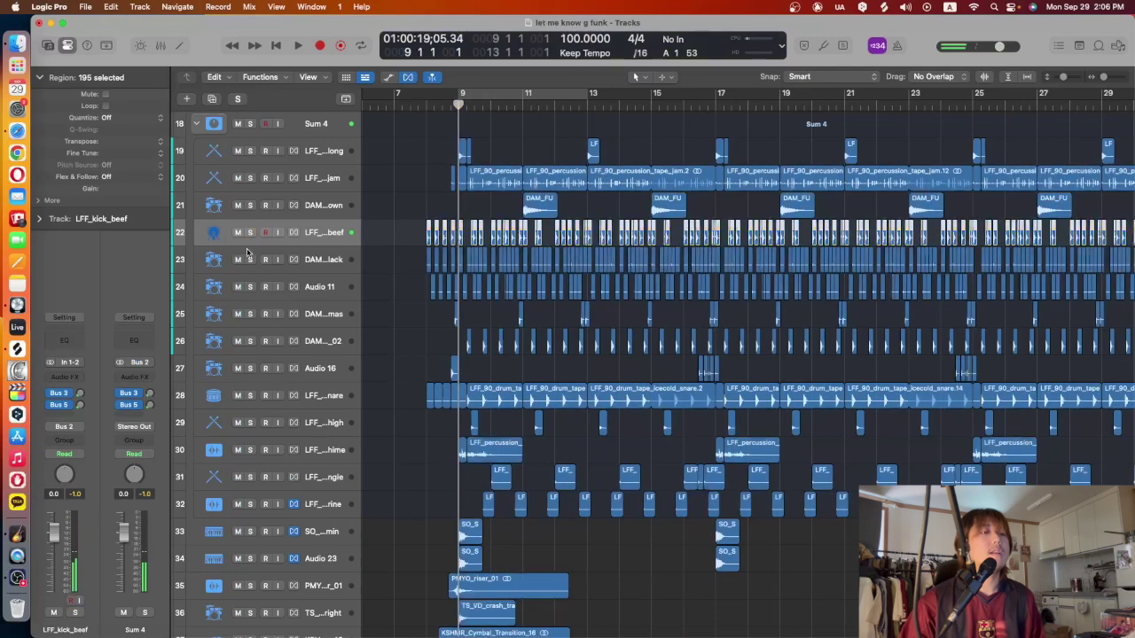
pyautogui.click(250, 341)
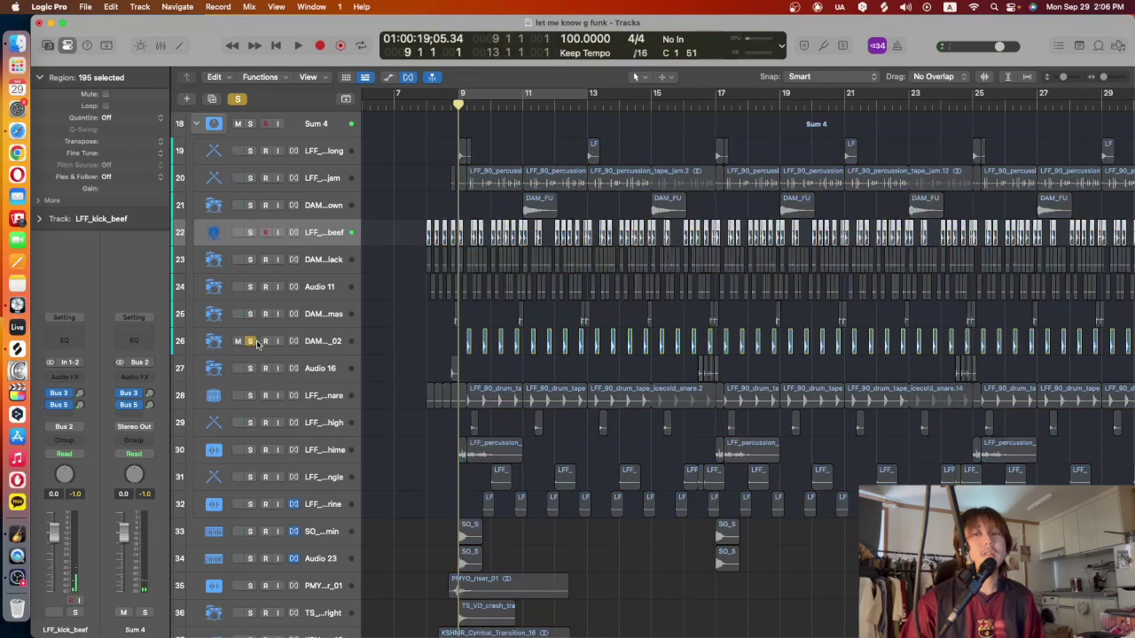
pyautogui.press('space')
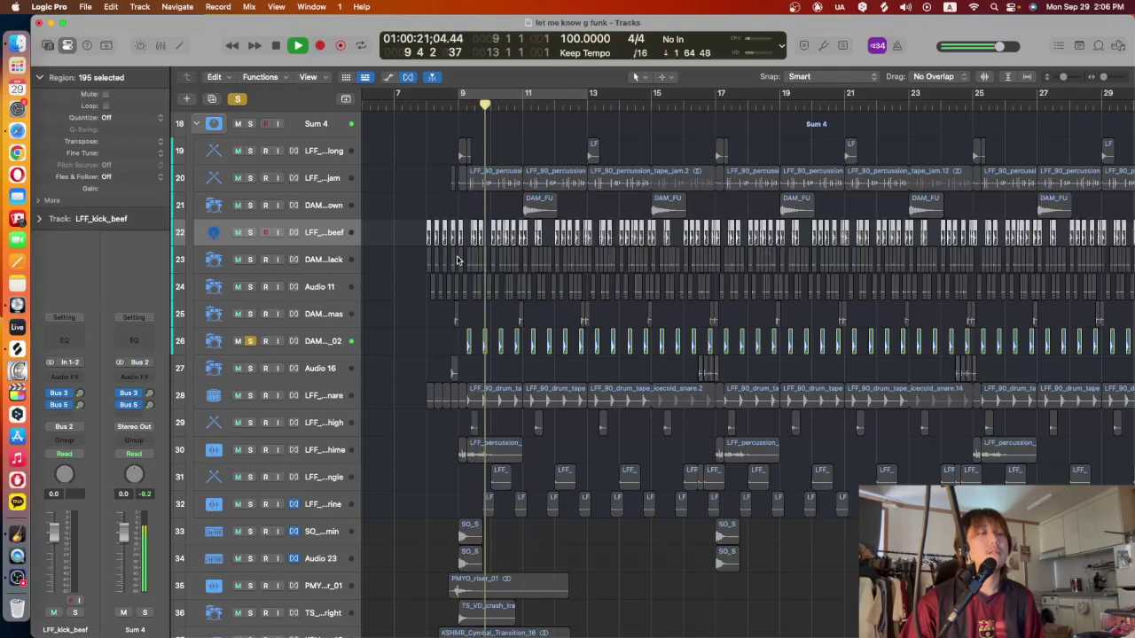
pyautogui.press('space')
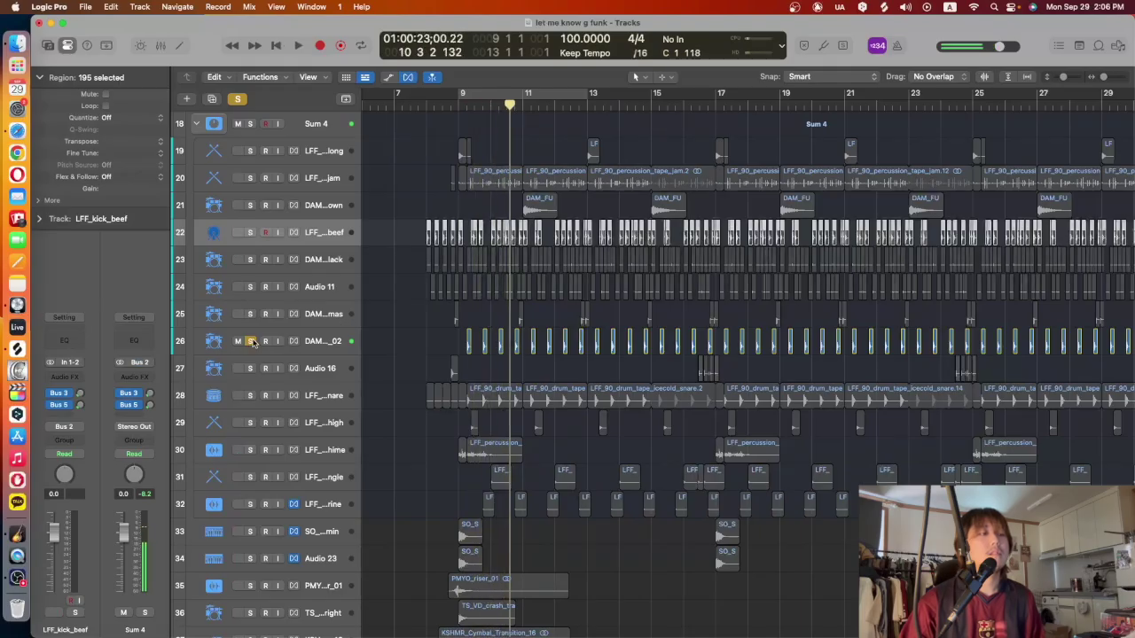
# Solo only the LFF_90_drum_tape_icecold_snare track in place of track 26 and listen to it from around bar 9
pyautogui.click(250, 340)
pyautogui.click(250, 395)
pyautogui.click(468, 110)
pyautogui.press('space')
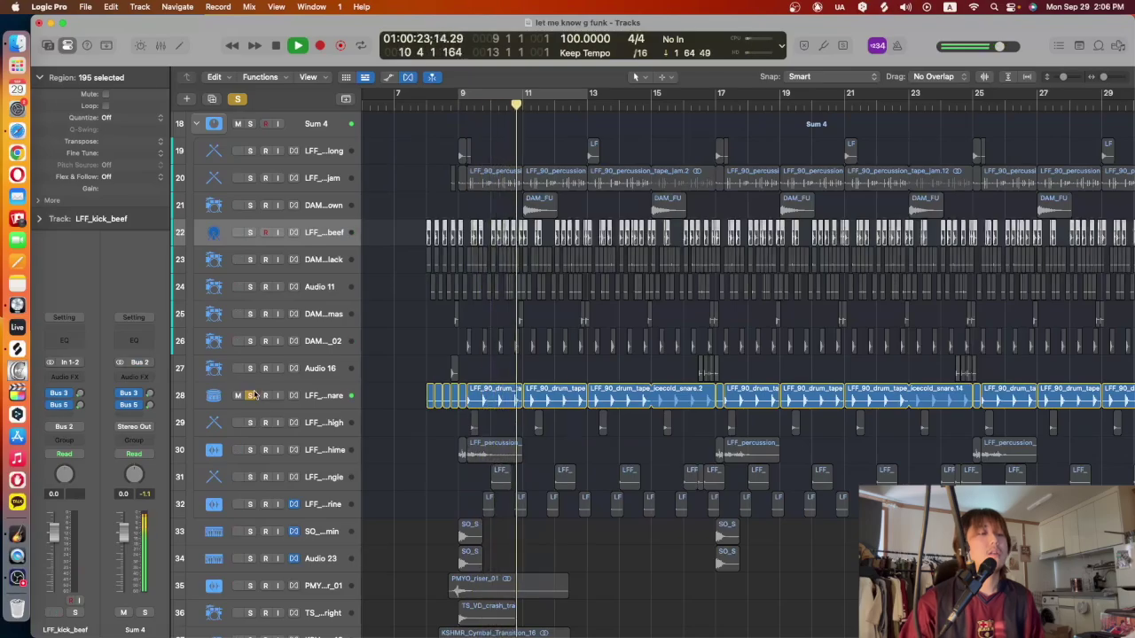
pyautogui.press('space')
# Solo only the LFF_percussion_tambourine track and listen to it from the middle of bar 9
pyautogui.click(250, 395)
pyautogui.click(250, 504)
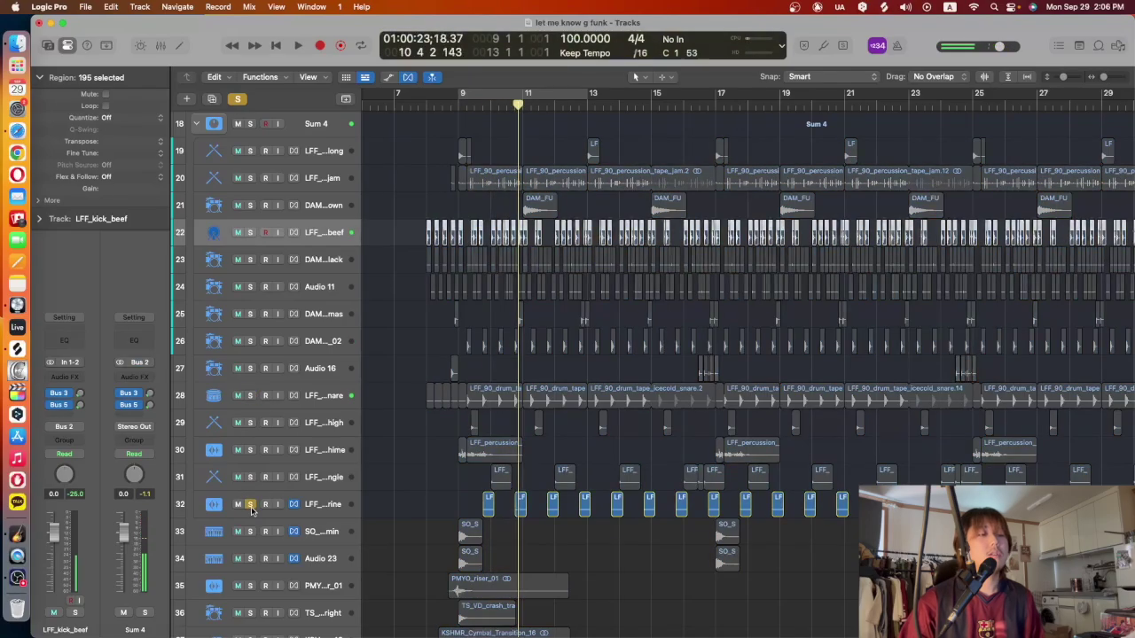
pyautogui.moveTo(481, 103); pyautogui.dragTo(484, 174)
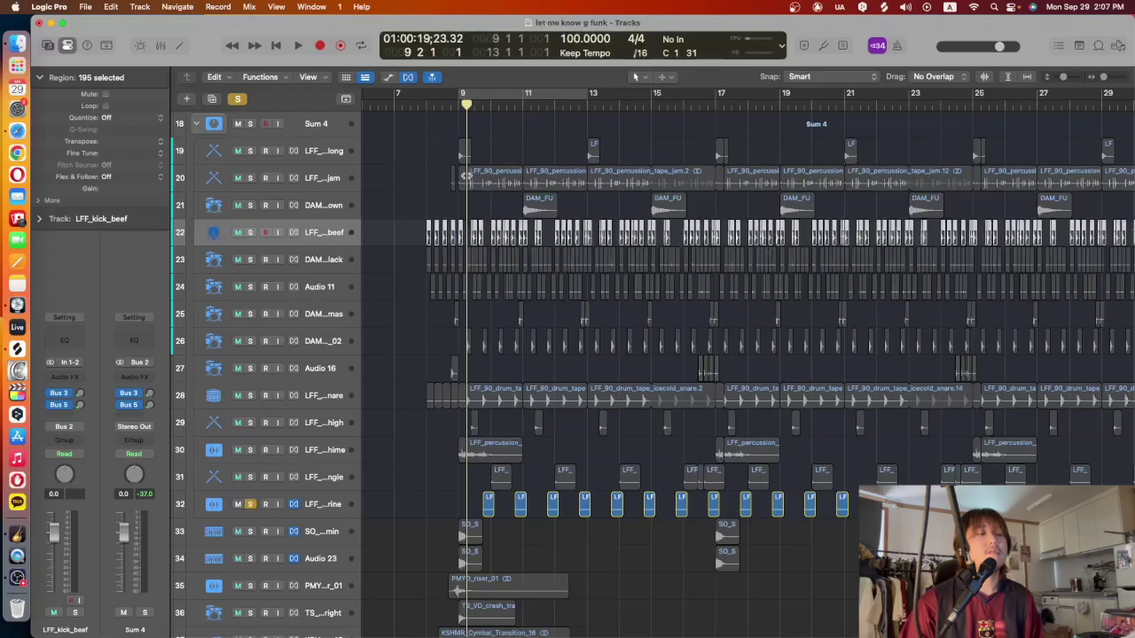
pyautogui.moveTo(465, 176); pyautogui.dragTo(481, 180)
pyautogui.press('space')
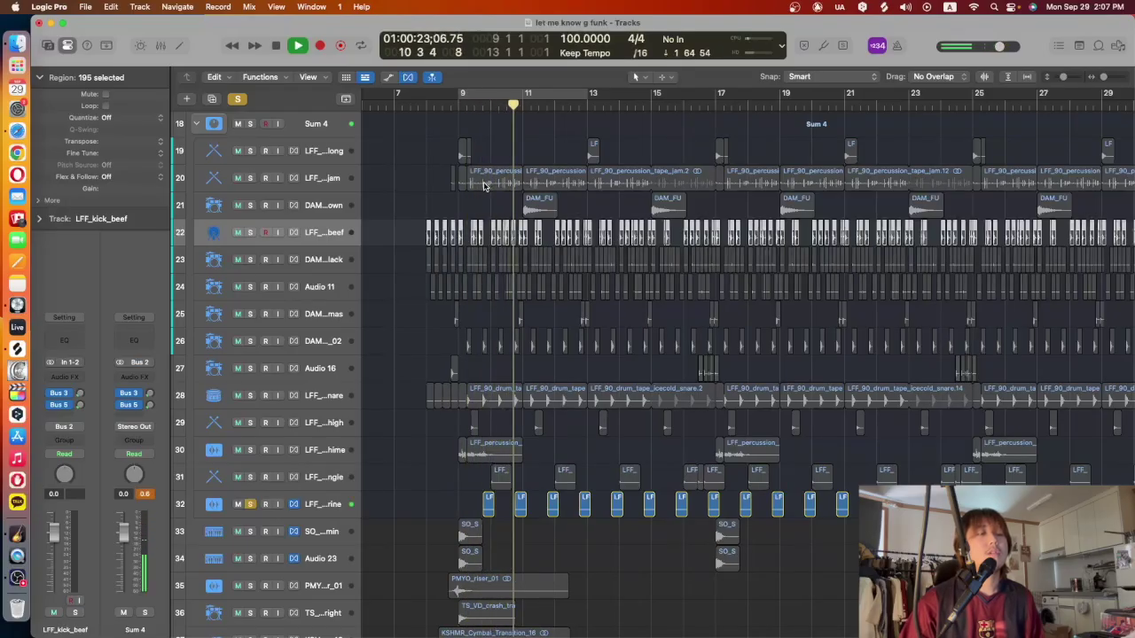
pyautogui.press('space')
# Add solos on snare tracks 26 and 28 to the tambourine and listen to the three together from bar 9
pyautogui.click(251, 396)
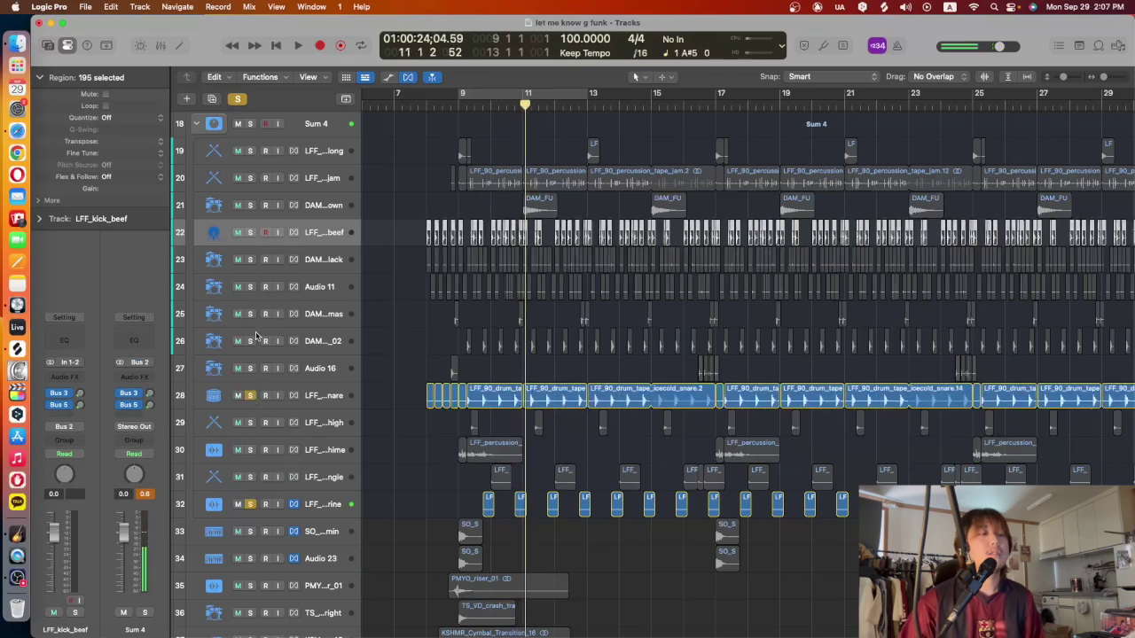
pyautogui.click(250, 342)
pyautogui.click(458, 104)
pyautogui.press('space')
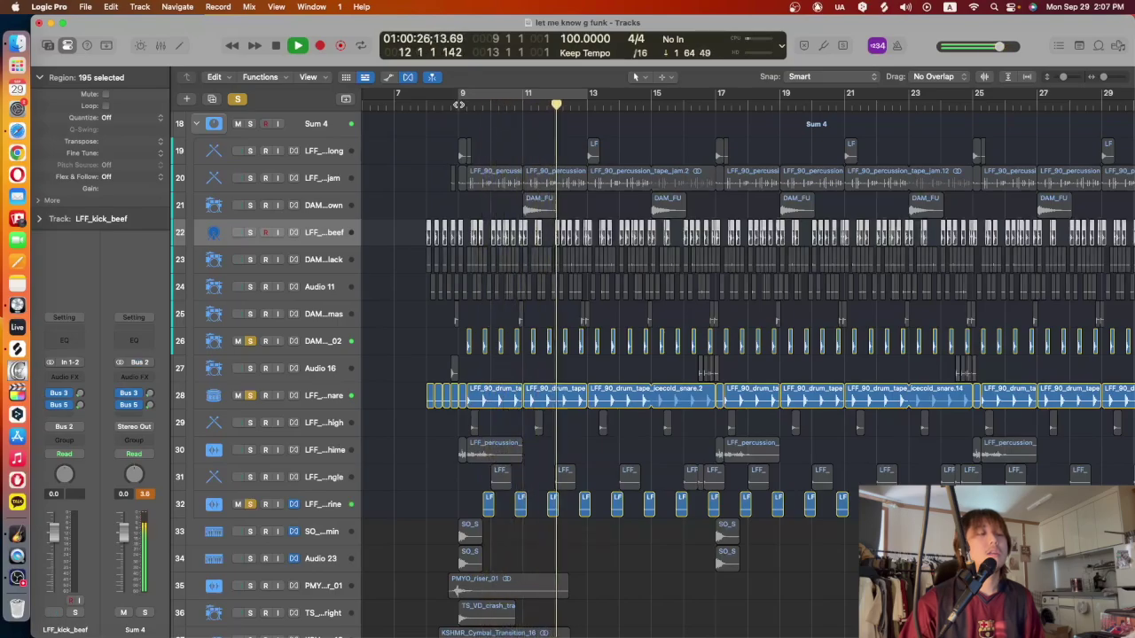
pyautogui.press('space')
# Clear the snare and tambourine solos, solo only hi-hat tracks 23, 24 and 25, and set the playhead to bar 9
pyautogui.click(250, 504)
pyautogui.click(250, 396)
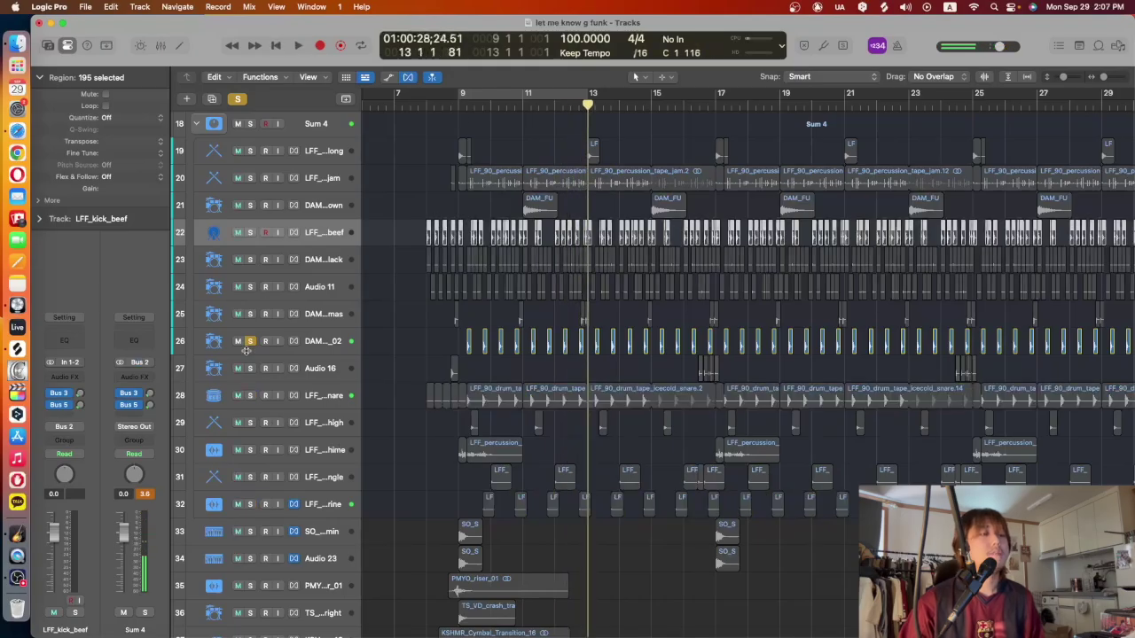
pyautogui.click(250, 341)
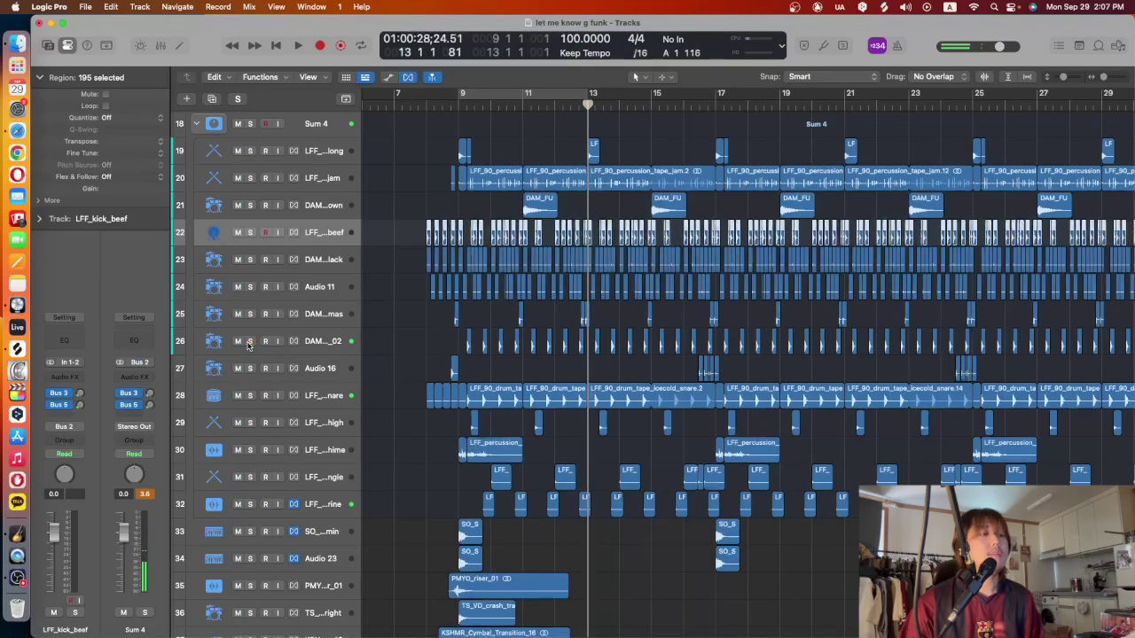
pyautogui.click(250, 259)
pyautogui.click(250, 286)
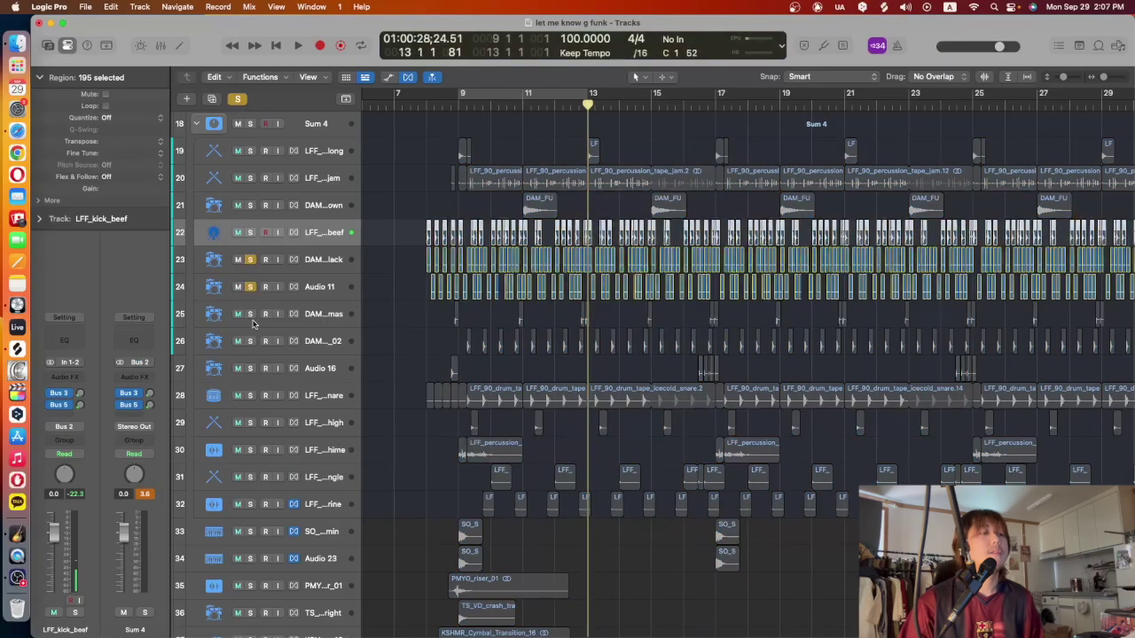
pyautogui.click(250, 314)
pyautogui.click(458, 105)
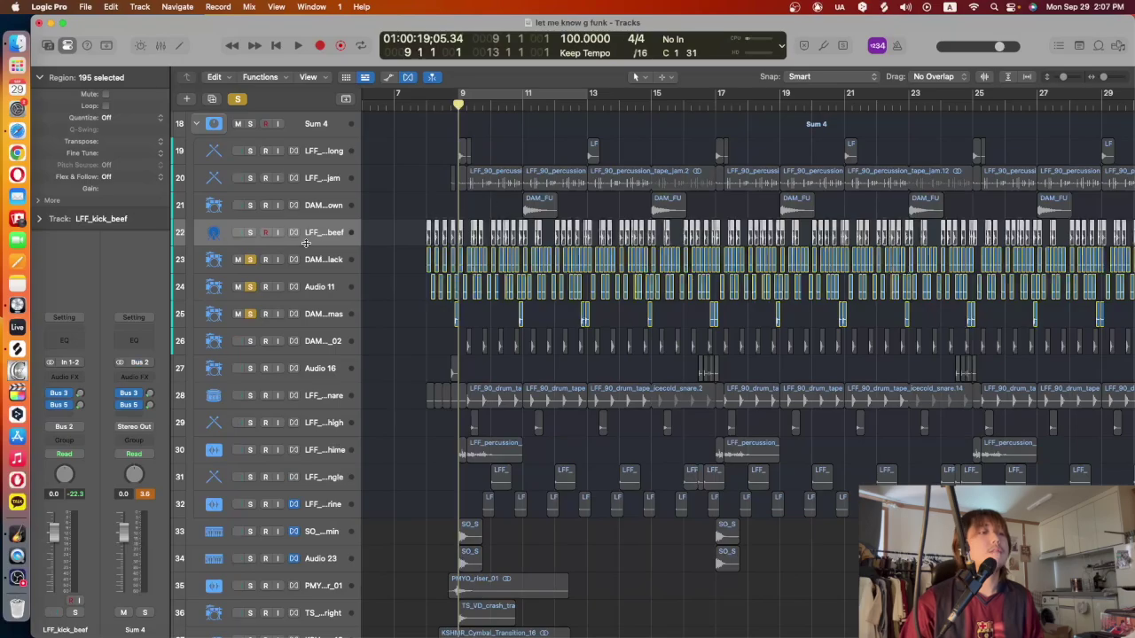
# Show the hi-hat regions in closer detail and listen to the soloed hi-hats from bar 9
pyautogui.click(403, 234)
pyautogui.press('super+Right')
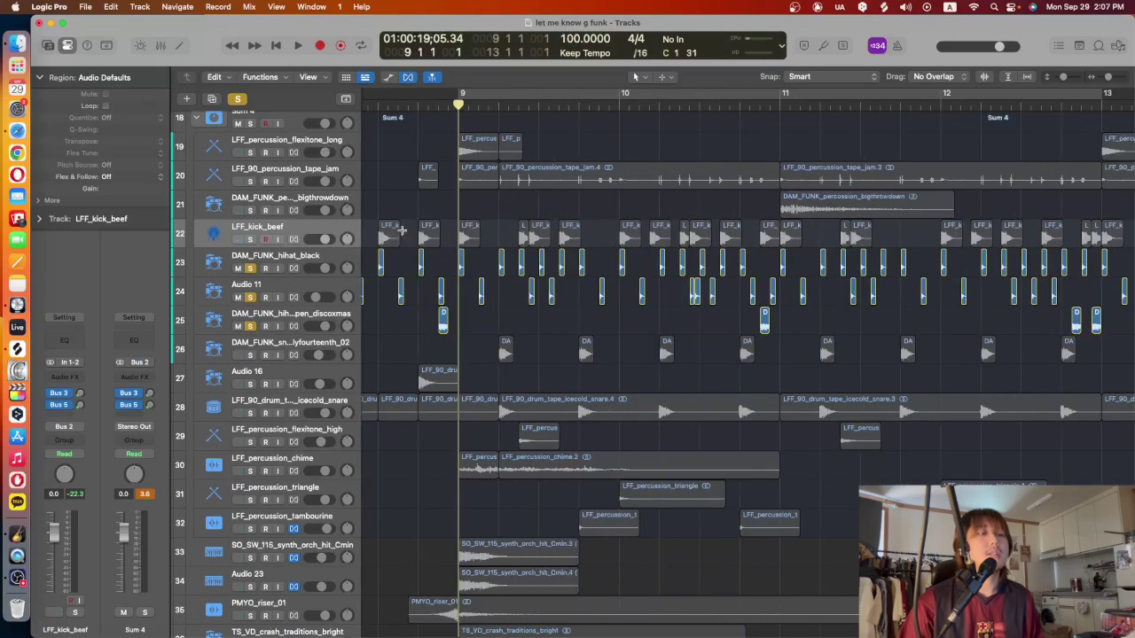
pyautogui.press('super+Left')
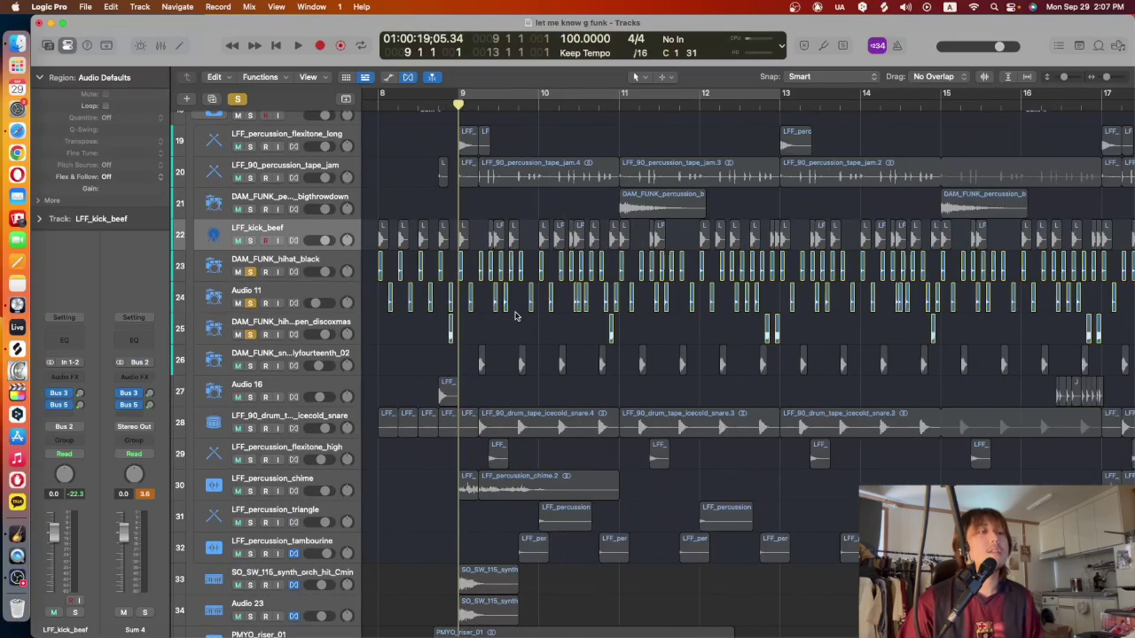
pyautogui.press('space')
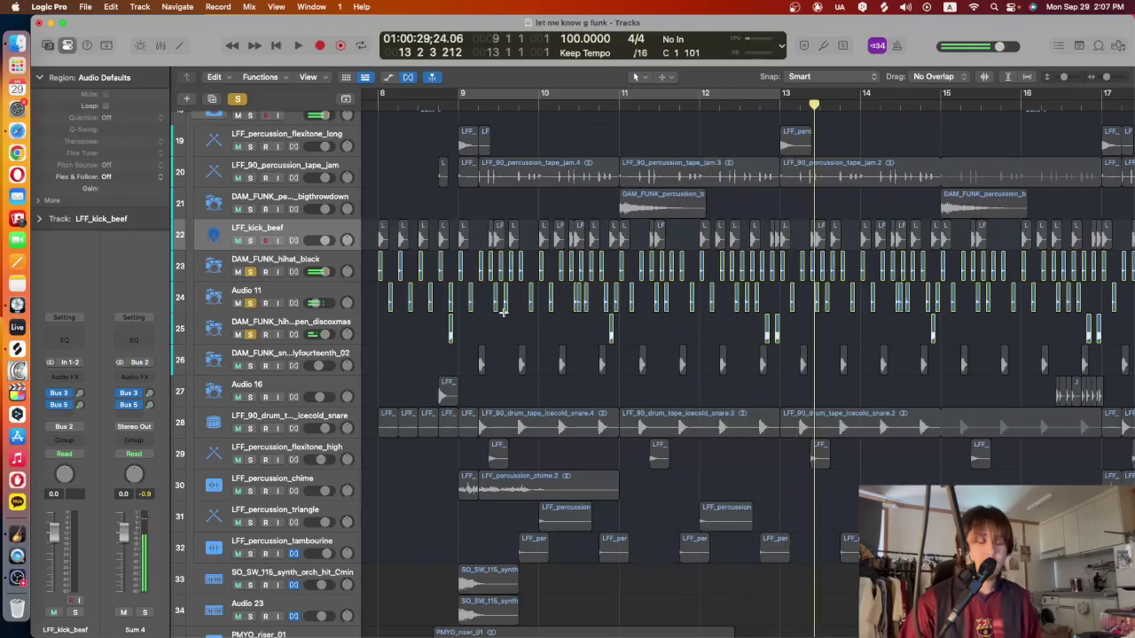
# Solo the whole Sum 4 drum stack instead of the hi-hats and listen to it from bar 9
pyautogui.press('z')
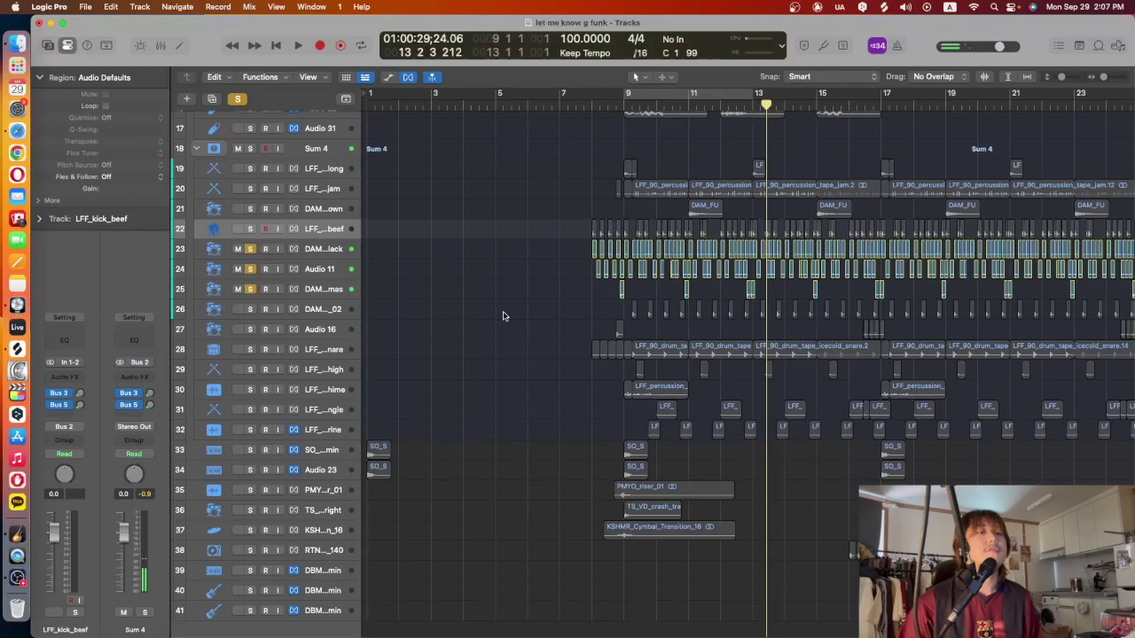
pyautogui.click(251, 149)
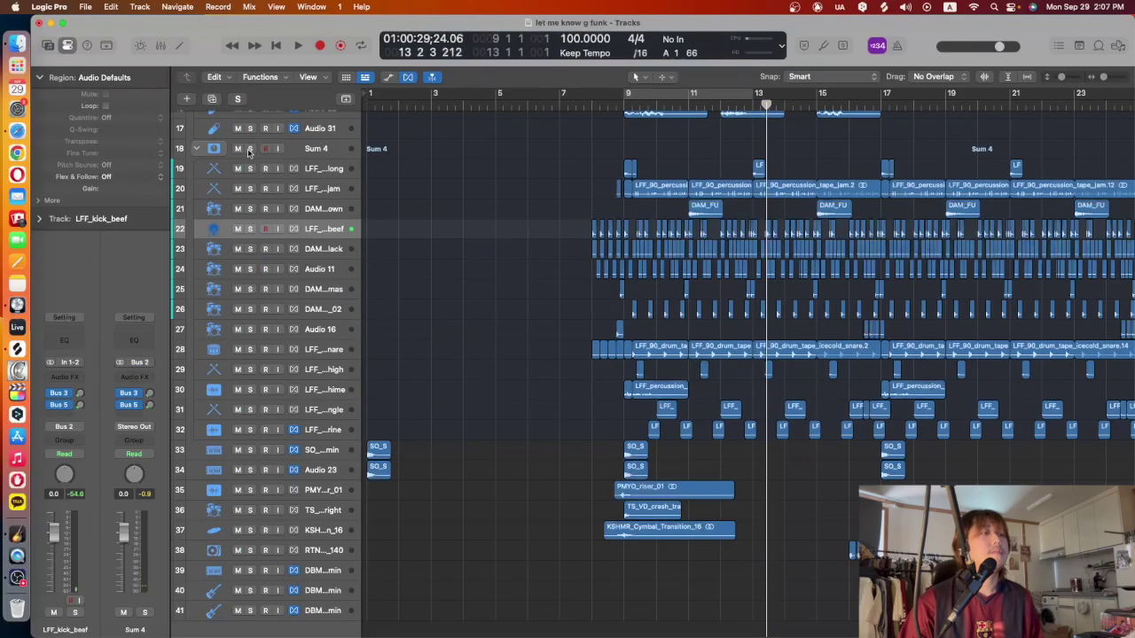
pyautogui.hscroll(5, 647, 160)
pyautogui.click(494, 106)
pyautogui.press('space')
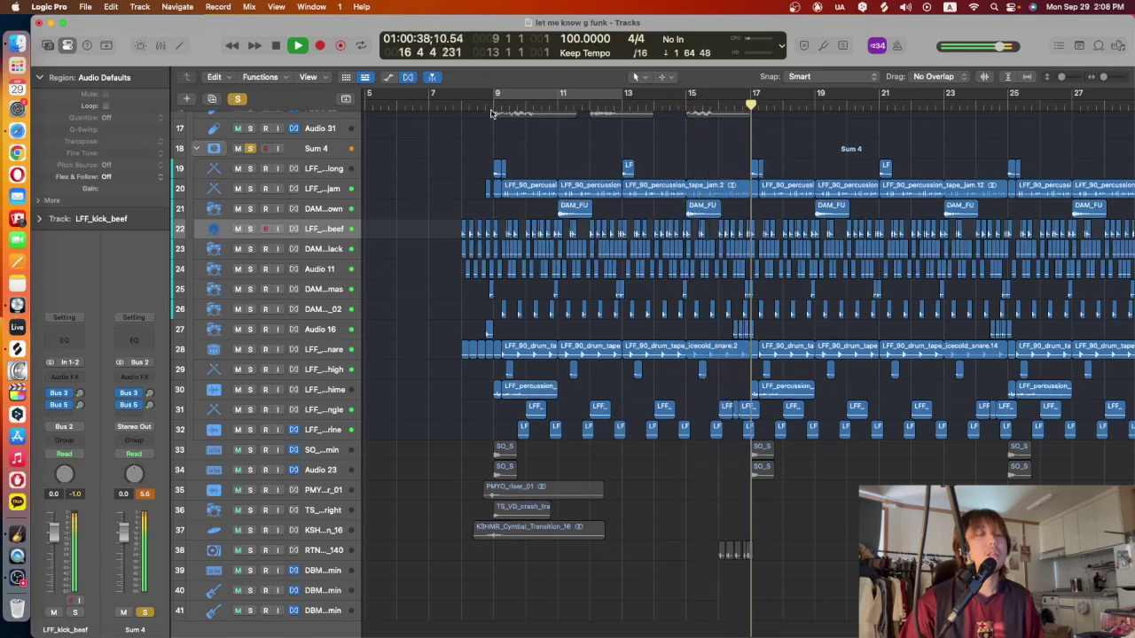
pyautogui.press('space')
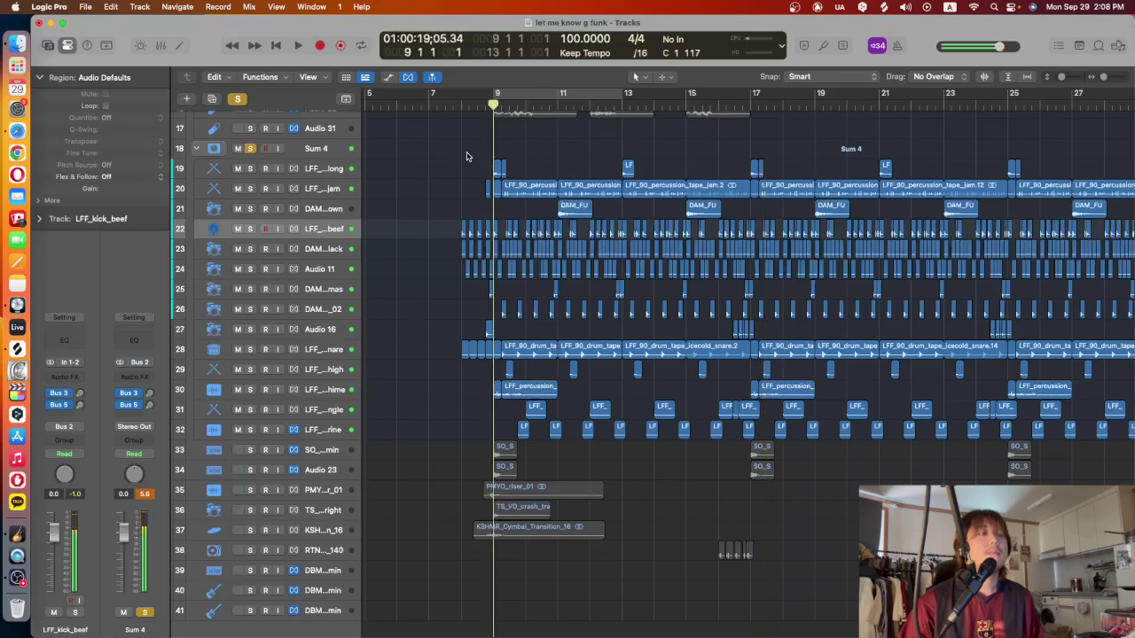
# Clear the Sum 4 solo, solo only tracks 33, 34 and 38, and select the five track 38 regions before bar 17
pyautogui.click(238, 98)
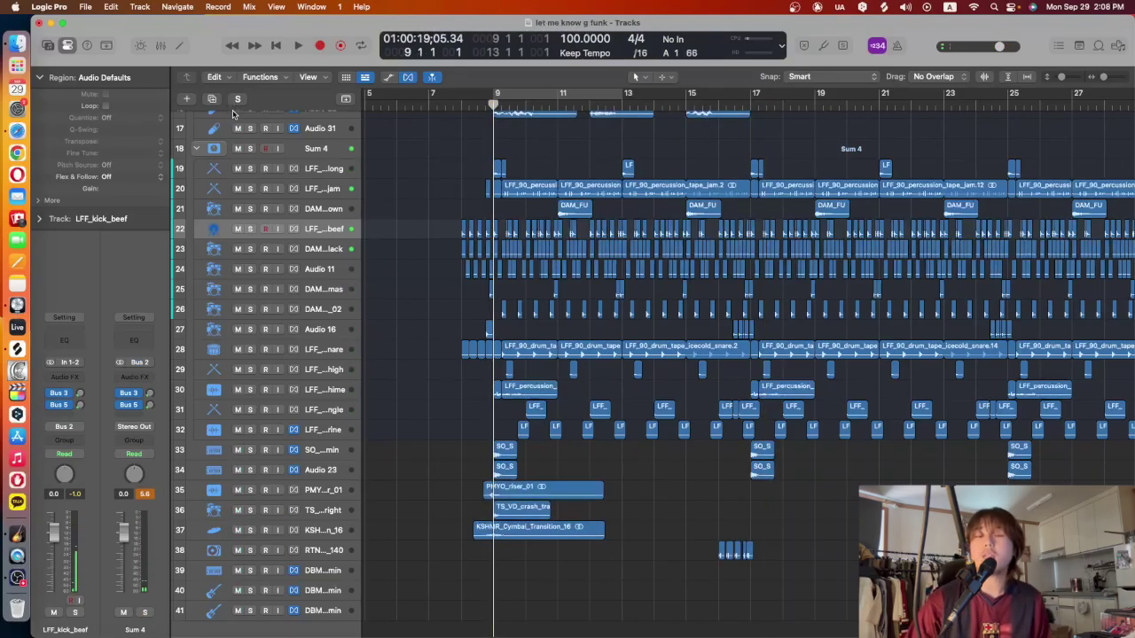
pyautogui.scroll(-1, 246, 158)
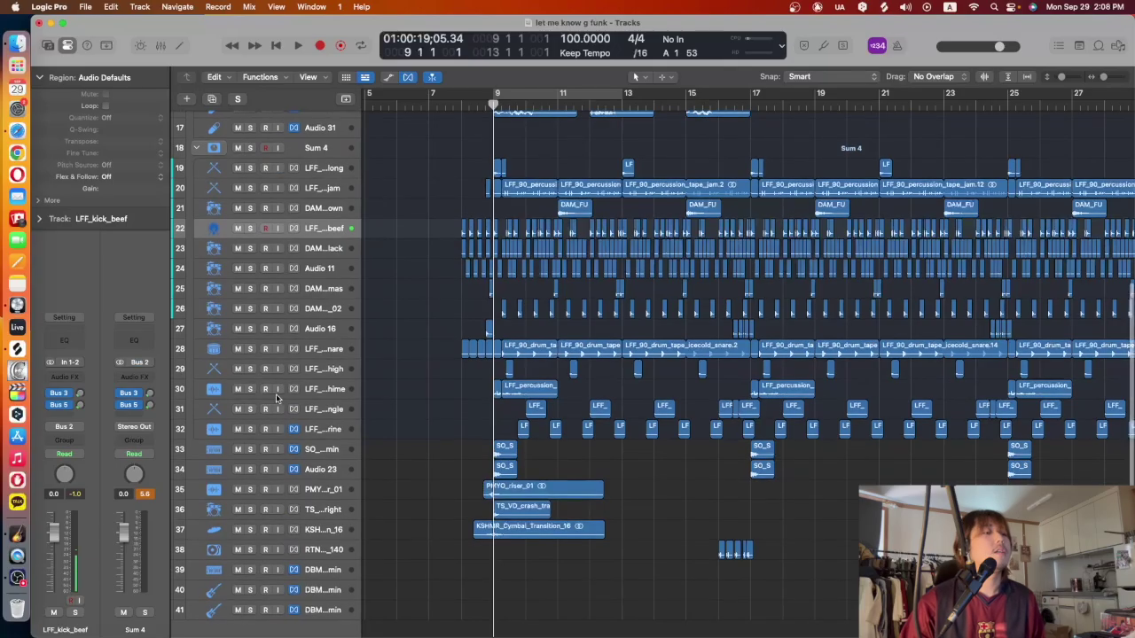
pyautogui.click(250, 449)
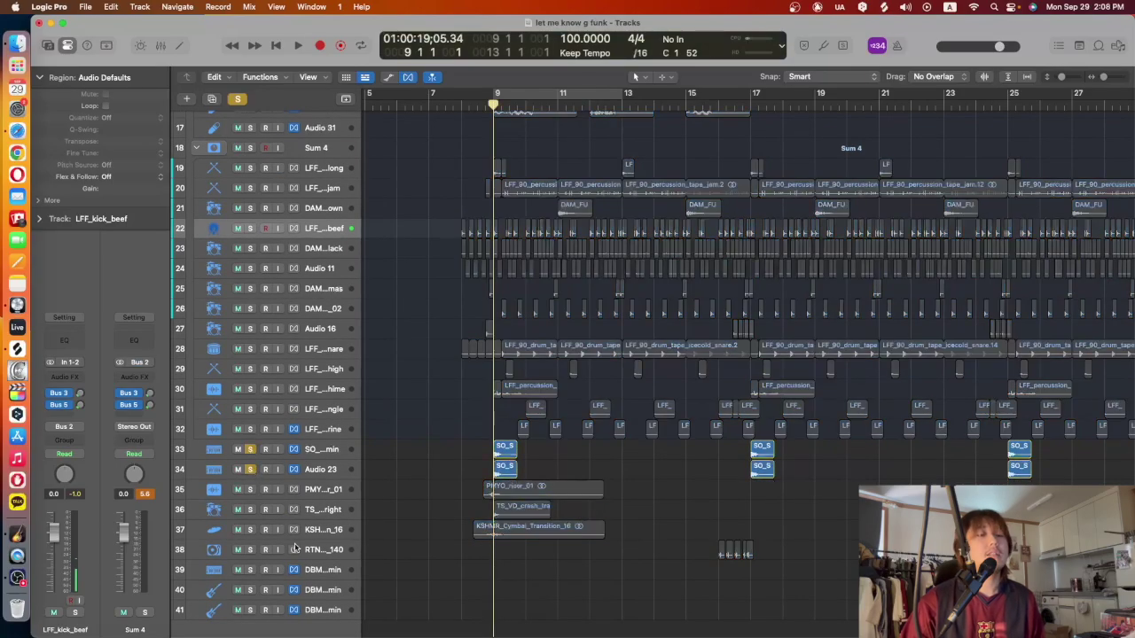
pyautogui.hscroll(1, 283, 550)
pyautogui.click(250, 551)
pyautogui.moveTo(829, 555); pyautogui.dragTo(658, 557)
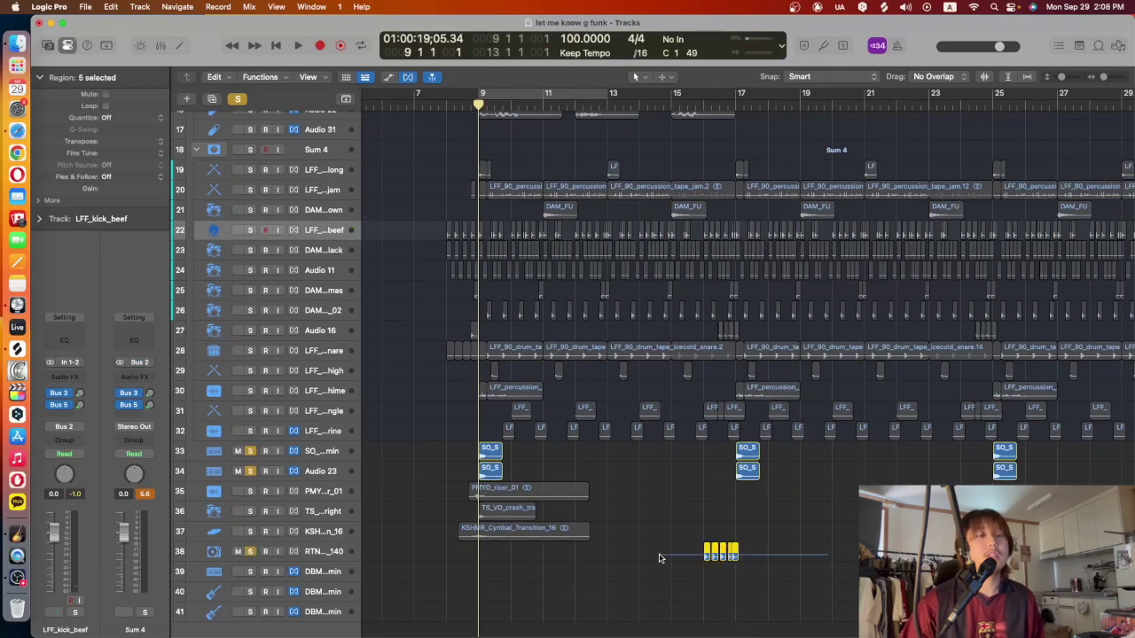
pyautogui.moveTo(808, 570); pyautogui.dragTo(635, 557)
# Return the playhead to bar 9 and play the soloed synth orchestra hits from there
pyautogui.moveTo(478, 105)
pyautogui.mouseDown()
pyautogui.moveTo(459, 104)
pyautogui.moveTo(483, 108)
pyautogui.mouseUp()
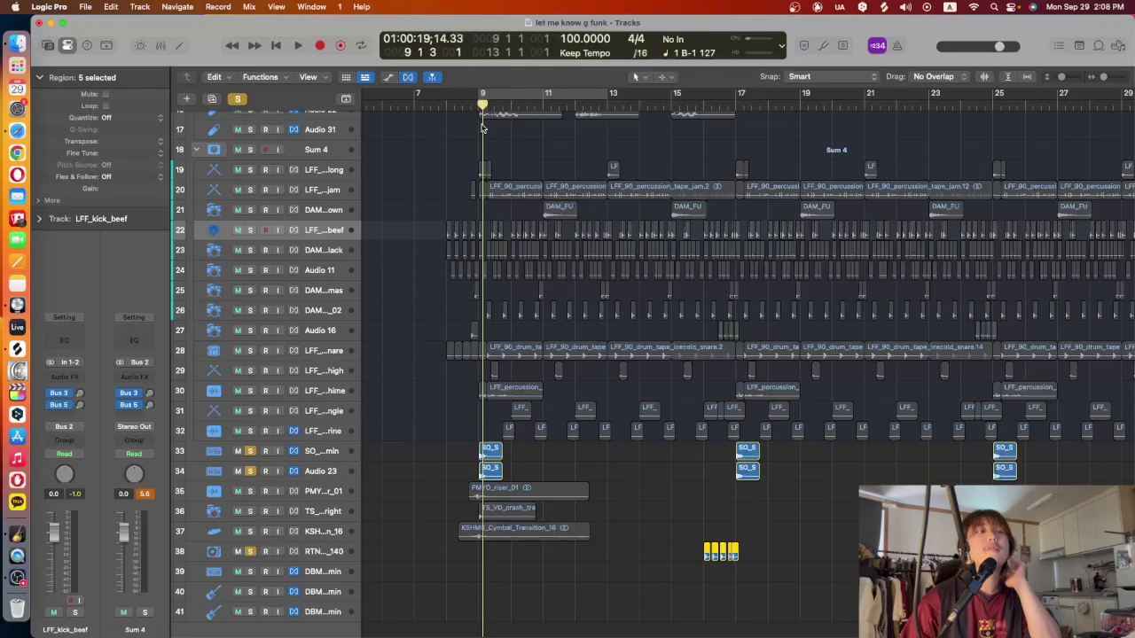
pyautogui.moveTo(483, 138); pyautogui.dragTo(480, 138)
pyautogui.press('space')
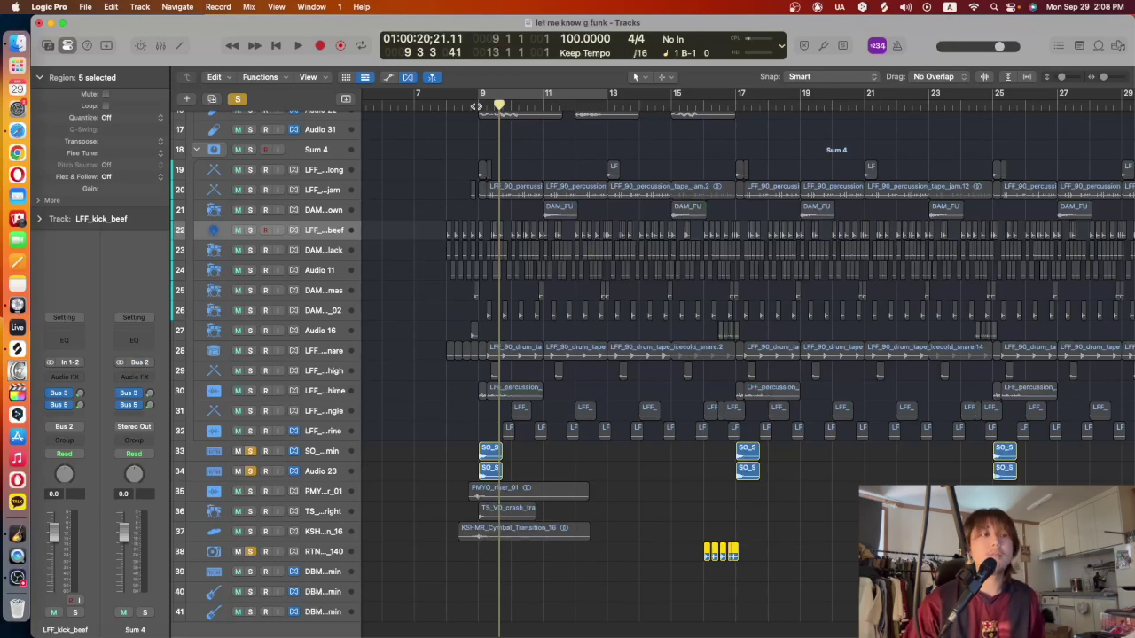
pyautogui.press('space')
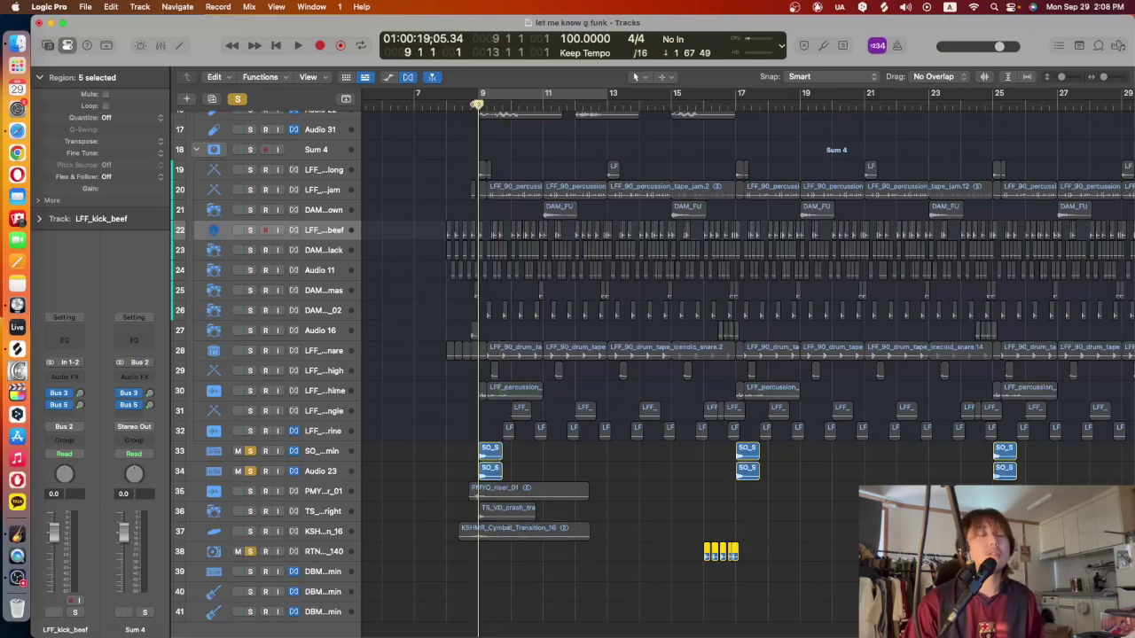
pyautogui.scroll(5, 489, 157)
pyautogui.scroll(-6, 483, 178)
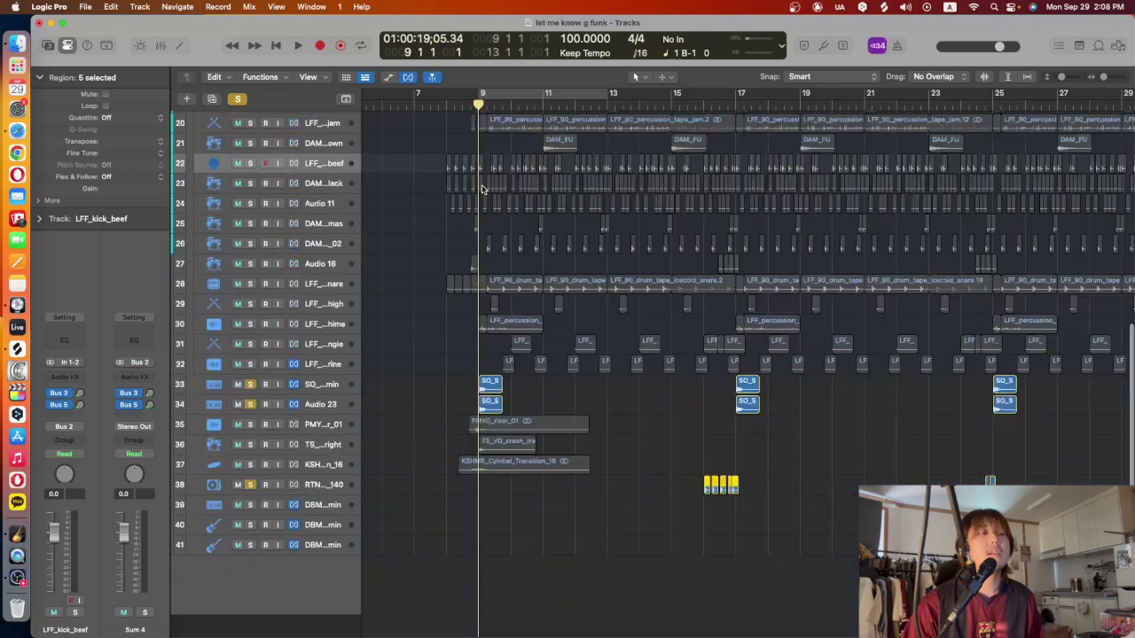
pyautogui.press('space')
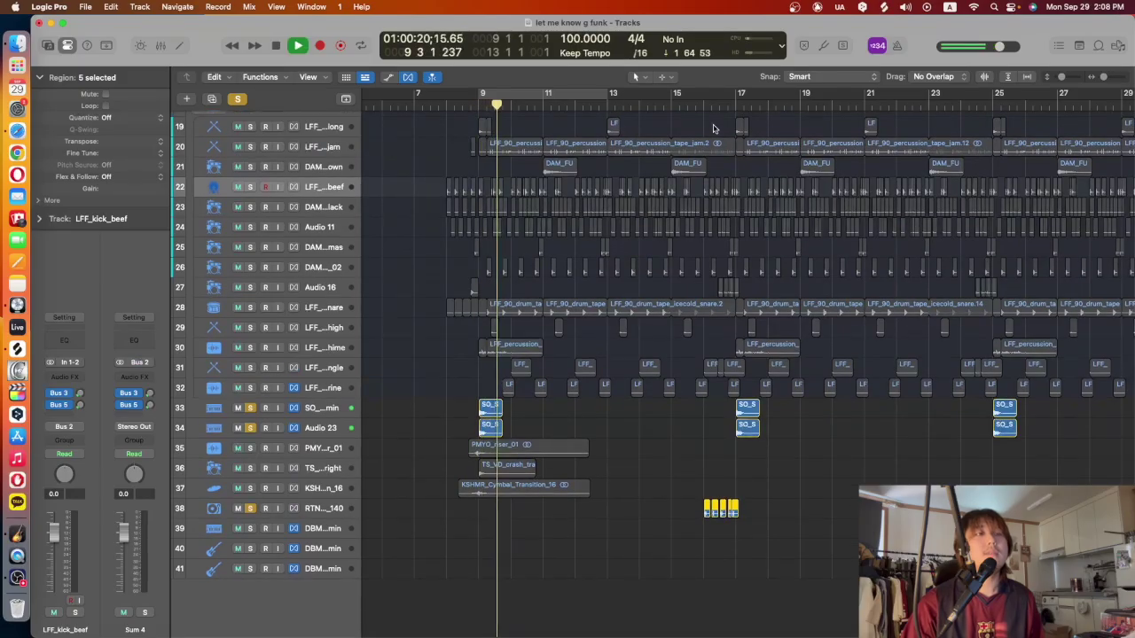
# Move the playhead to bar 16 and listen to the track 38 regions leading into the orchestra hit at bar 17
pyautogui.click(706, 106)
pyautogui.press('space')
pyautogui.moveTo(828, 535); pyautogui.dragTo(686, 484)
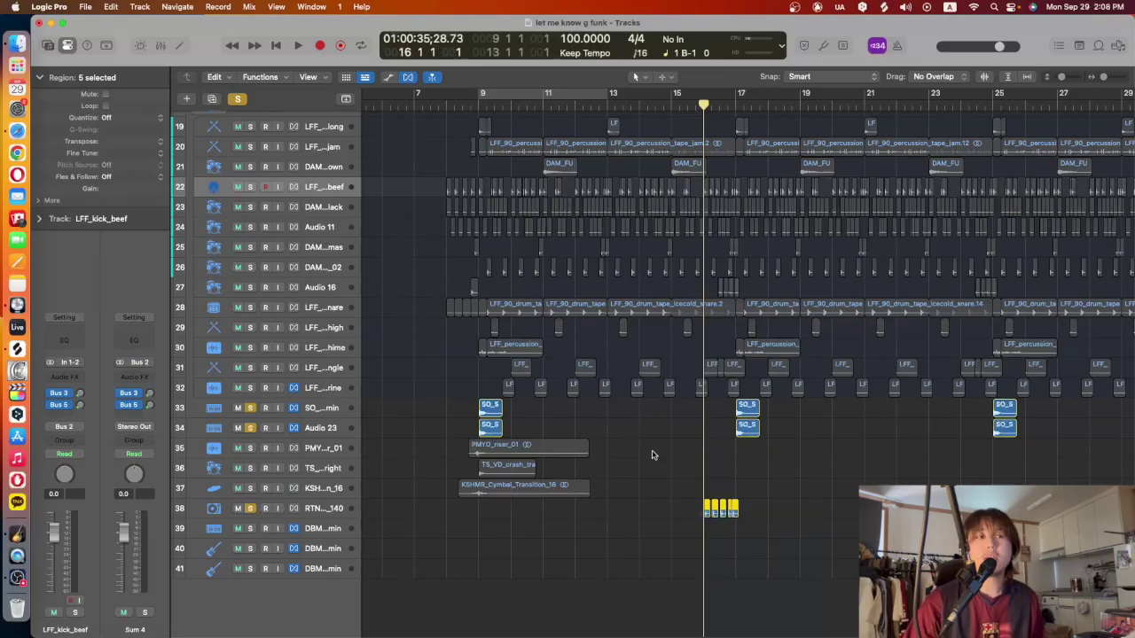
pyautogui.press('space')
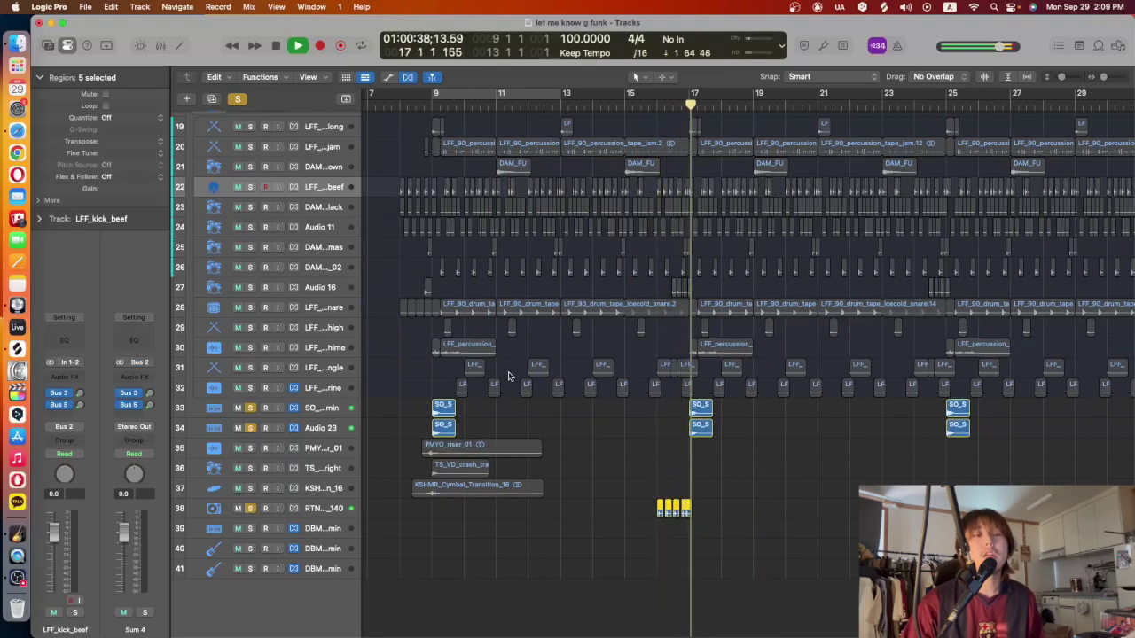
pyautogui.press('space')
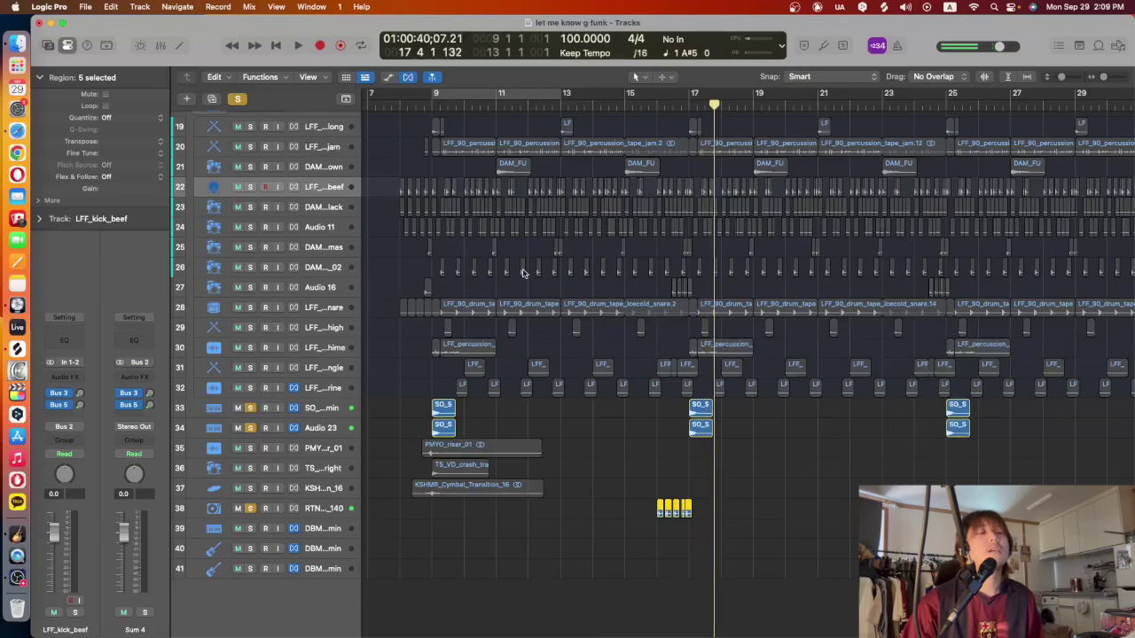
# Select the two synth orchestra hit regions at bar 17 on tracks 33 and 34
pyautogui.moveTo(772, 446); pyautogui.dragTo(688, 406)
pyautogui.moveTo(626, 488); pyautogui.dragTo(712, 530)
pyautogui.moveTo(765, 453); pyautogui.dragTo(637, 417)
# Solo only the riser, crash and cymbal transition tracks 35 to 37, play them from just before bar 9, and clear the solos
pyautogui.hscroll(-4, 637, 418)
pyautogui.click(487, 110)
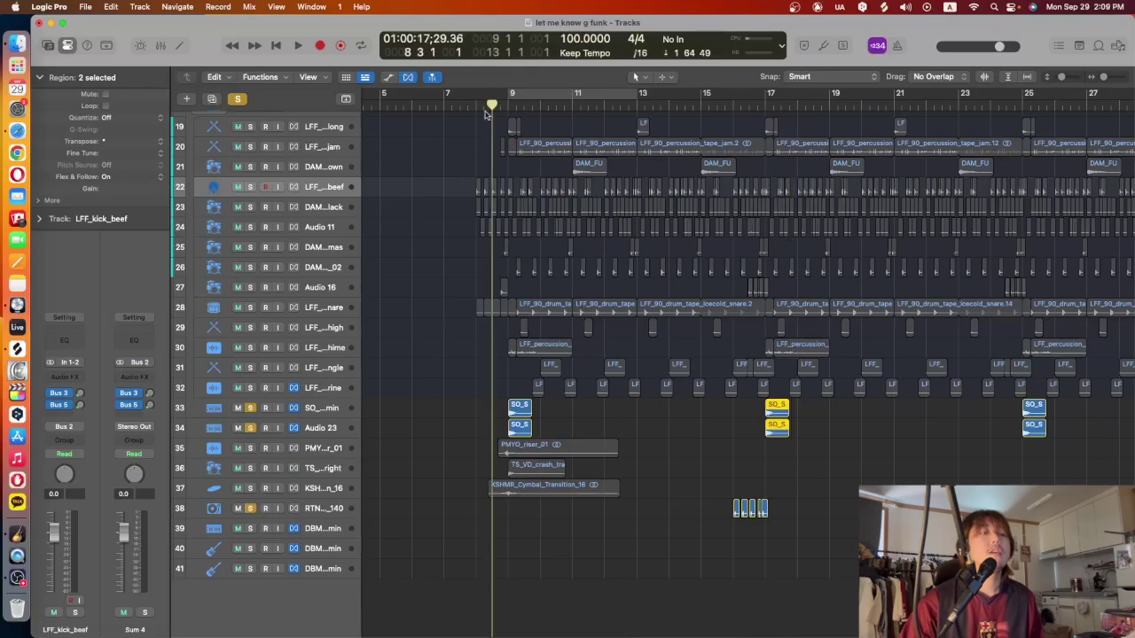
pyautogui.click(250, 447)
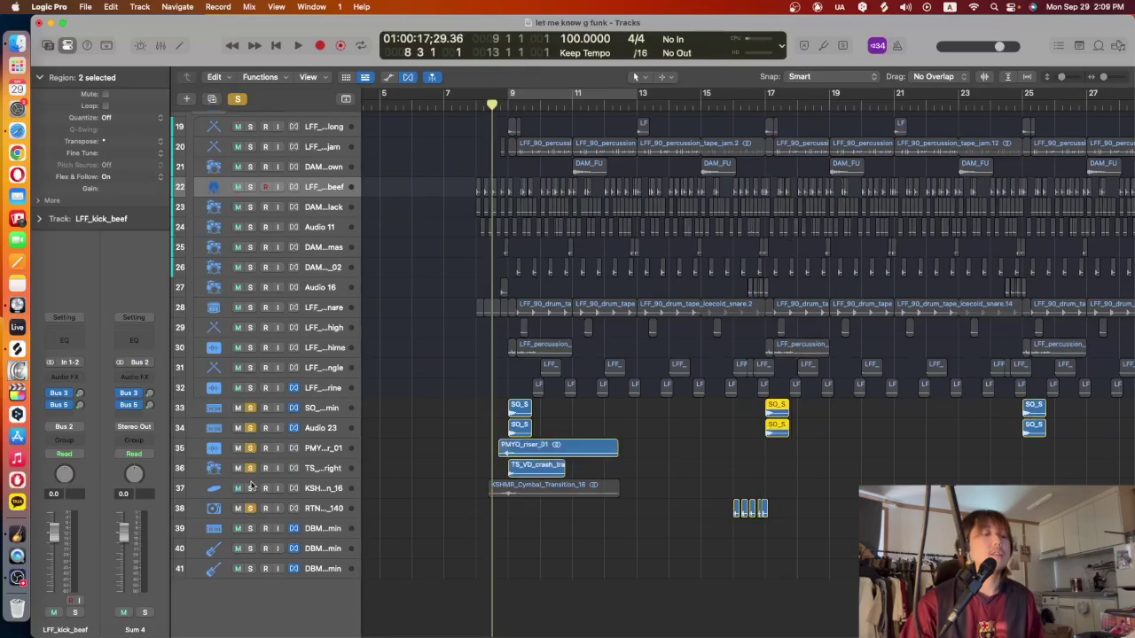
pyautogui.click(251, 487)
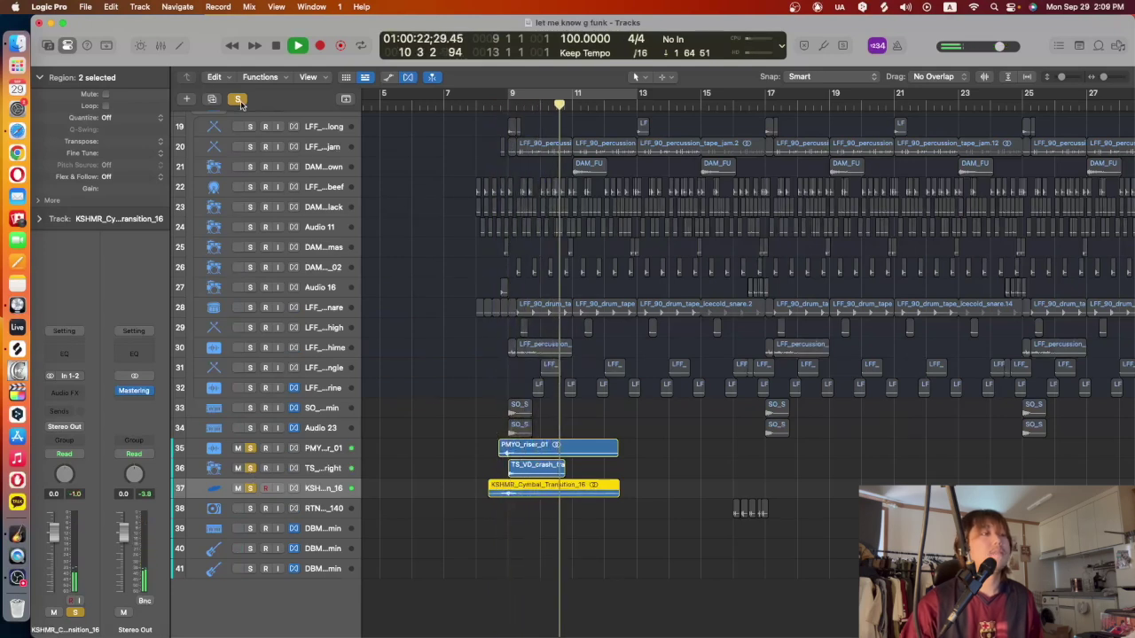
pyautogui.press('space')
pyautogui.keyDown('alt'); pyautogui.click(251, 468); pyautogui.keyUp('alt')
# Highlight the opening piano and bass regions, the talkbox vocals, and the synth lead, guitar and Untitled regions starting at bar 9
pyautogui.scroll(2, 378, 348)
pyautogui.scroll(10, 378, 348)
pyautogui.hscroll(-5, 461, 293)
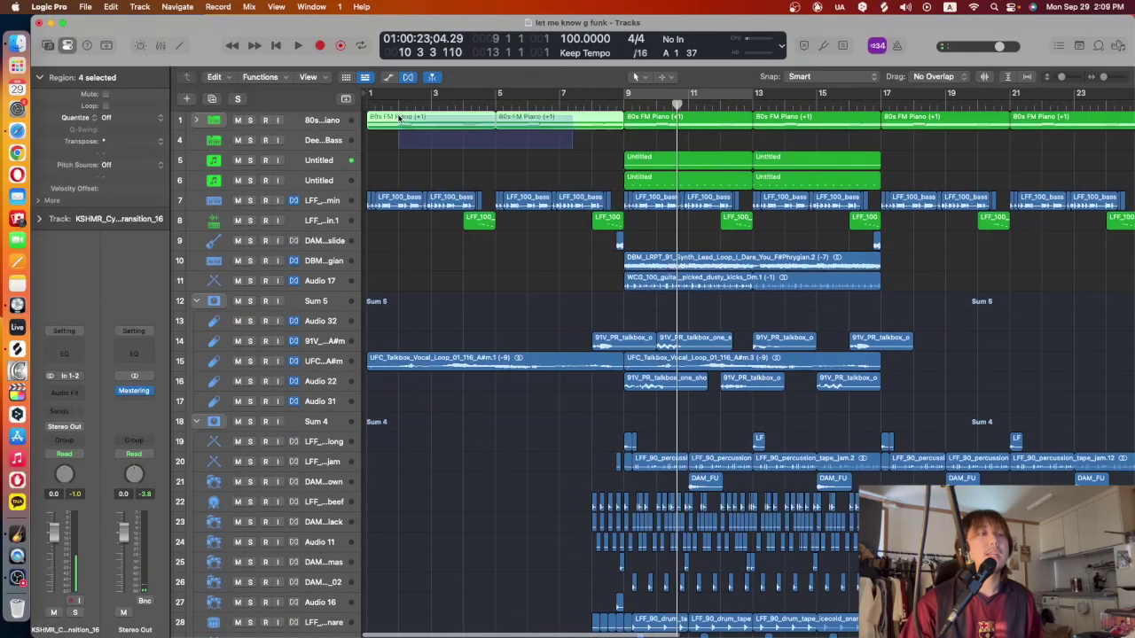
pyautogui.moveTo(367, 160); pyautogui.dragTo(608, 232)
pyautogui.moveTo(563, 436); pyautogui.dragTo(940, 302)
pyautogui.click(949, 303)
pyautogui.moveTo(591, 264); pyautogui.dragTo(688, 293)
pyautogui.moveTo(611, 152); pyautogui.dragTo(688, 188)
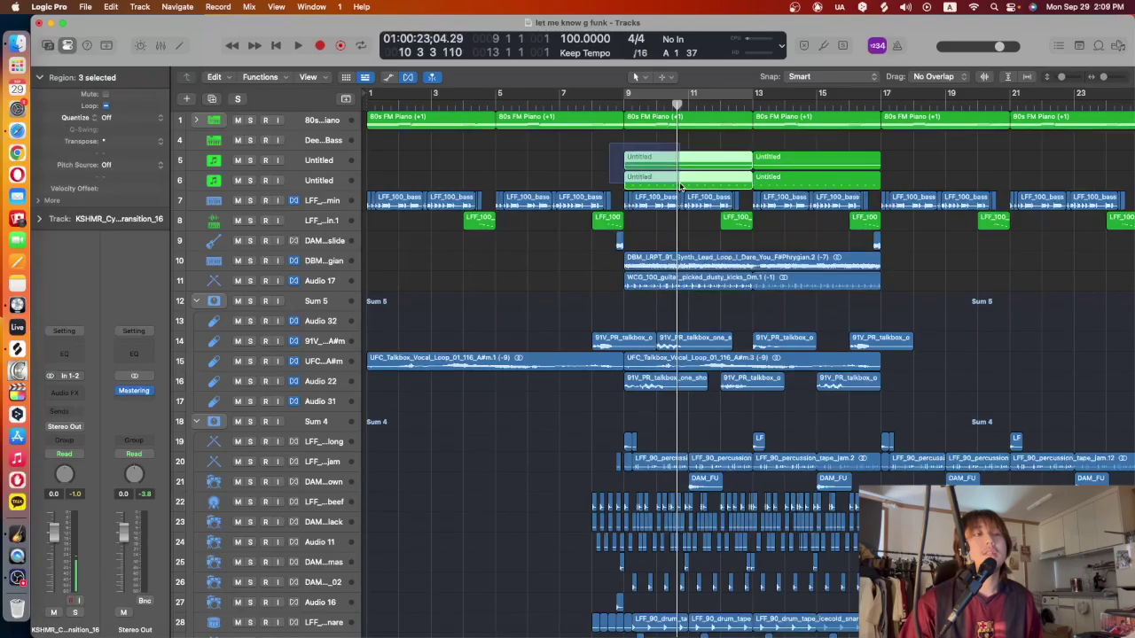
# Highlight the Sum 4 drum and percussion regions, and the orchestra hit and transition regions below them
pyautogui.scroll(-5, 550, 240)
pyautogui.moveTo(518, 221); pyautogui.dragTo(1117, 545)
pyautogui.scroll(-4, 1117, 546)
pyautogui.hscroll(2, 855, 593)
pyautogui.moveTo(854, 593); pyautogui.dragTo(537, 433)
pyautogui.hscroll(-3, 537, 433)
pyautogui.scroll(10, 540, 431)
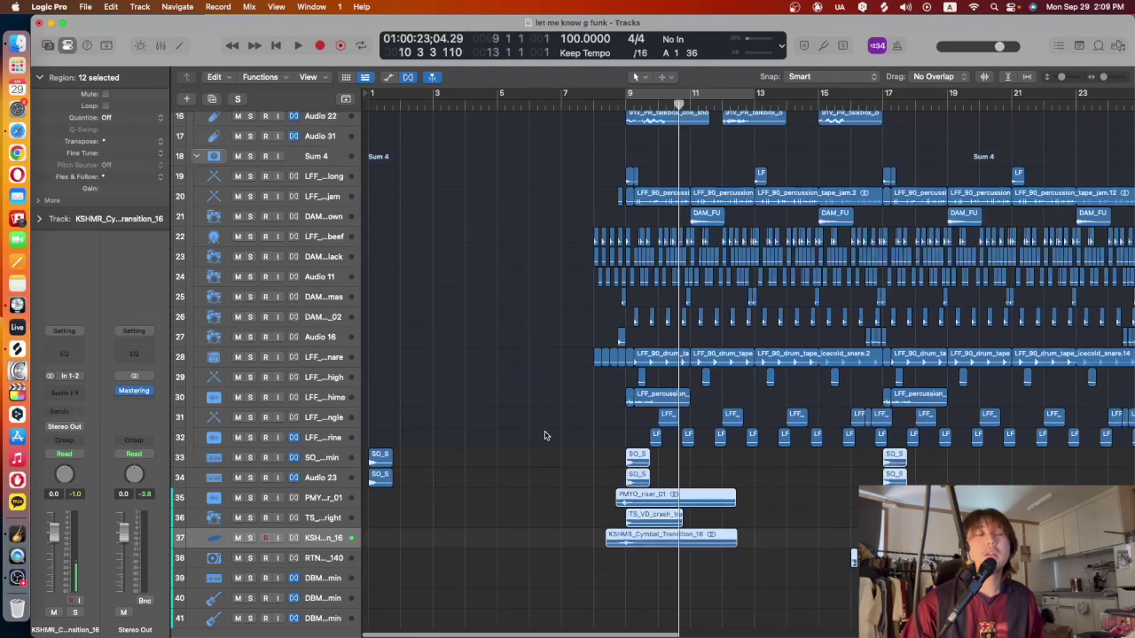
# Move the playhead to bar 1, select the first two 80s FM Piano regions, and listen to the full intro
pyautogui.click(369, 103)
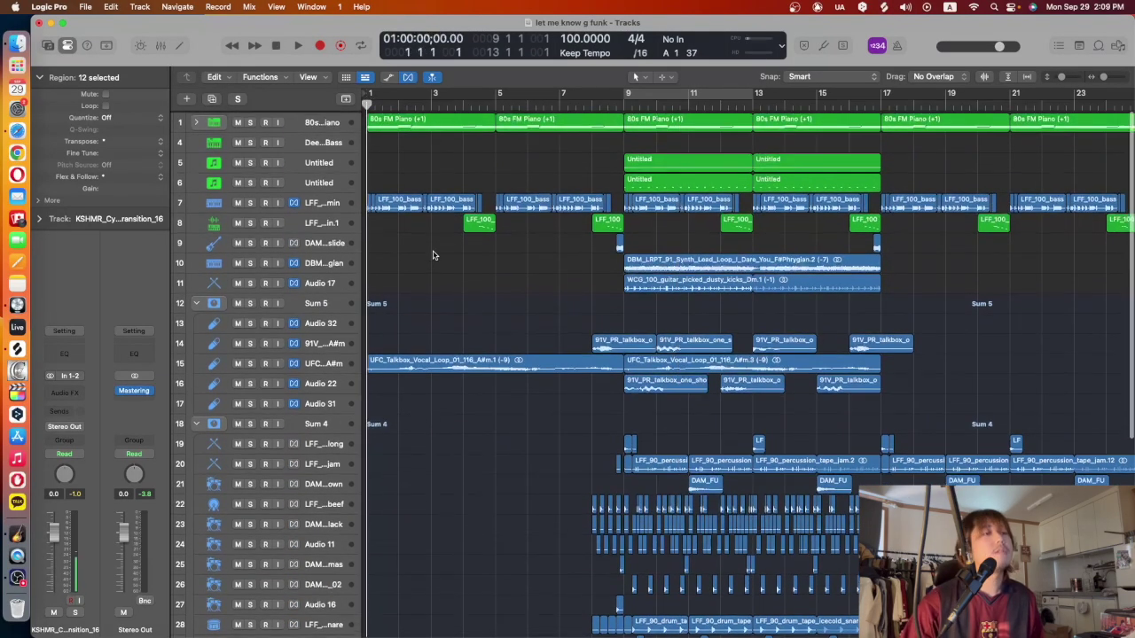
pyautogui.click(489, 357)
pyautogui.moveTo(541, 173); pyautogui.dragTo(412, 124)
pyautogui.press('space')
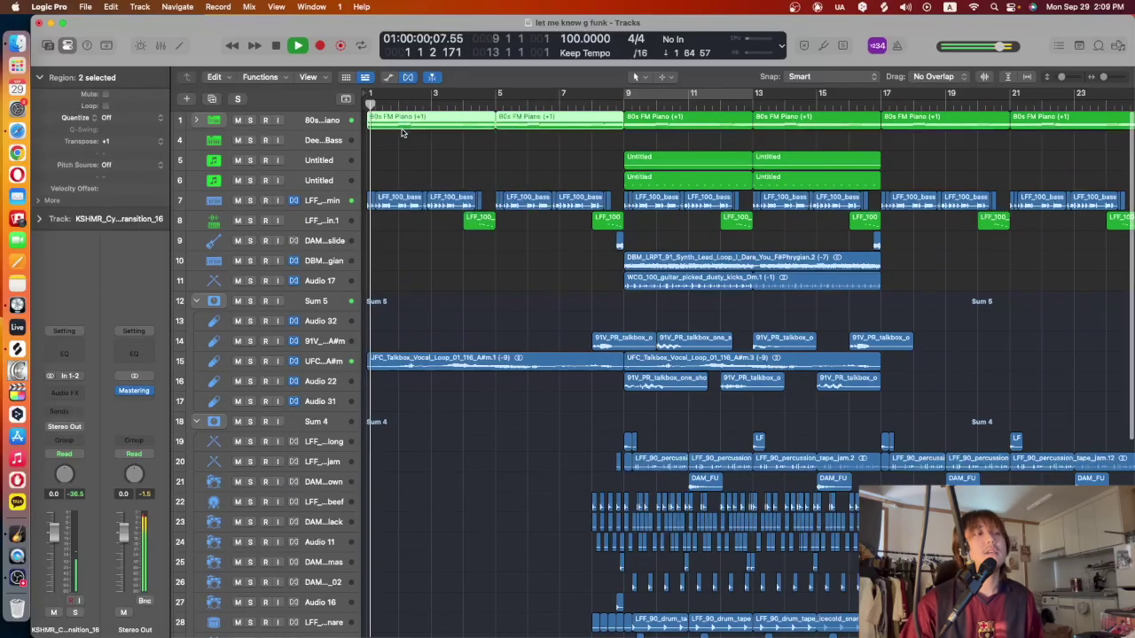
pyautogui.scroll(-10, 447, 169)
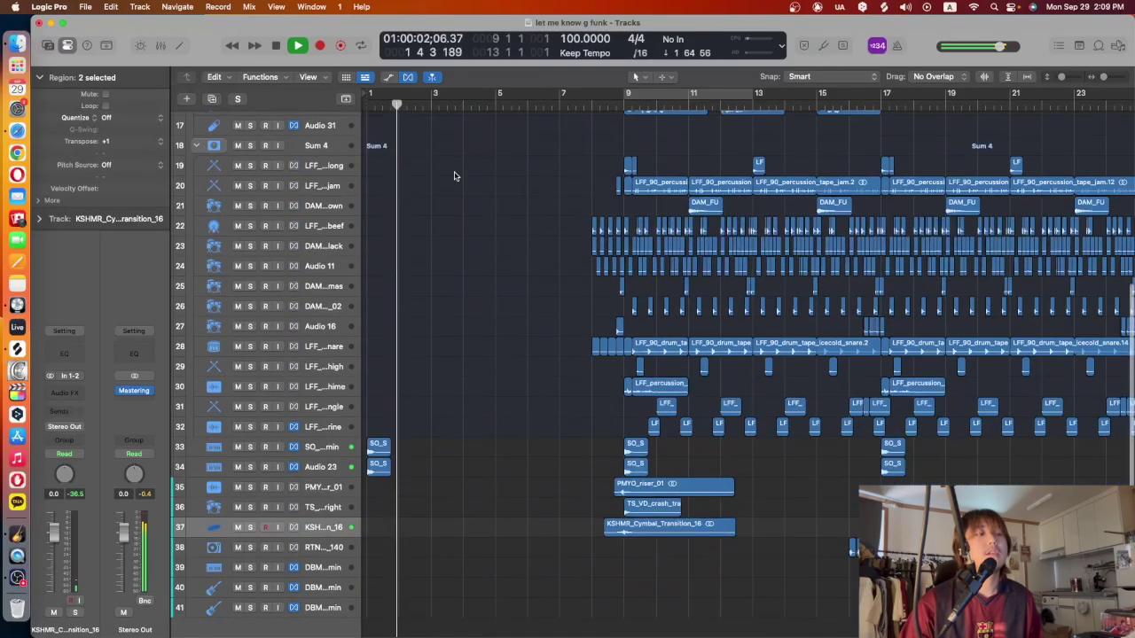
pyautogui.scroll(10, 453, 174)
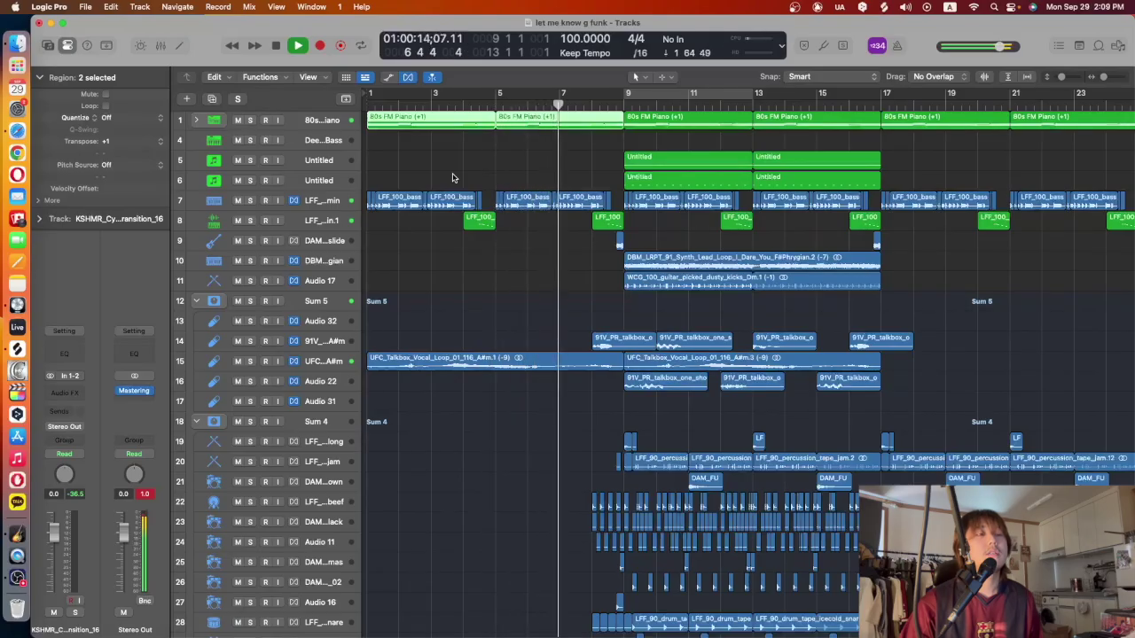
pyautogui.press('space')
# Solo the Sum 4 drum stack and the slide on track 9 around bar 8
pyautogui.scroll(-10, 452, 177)
pyautogui.press('super+Right')
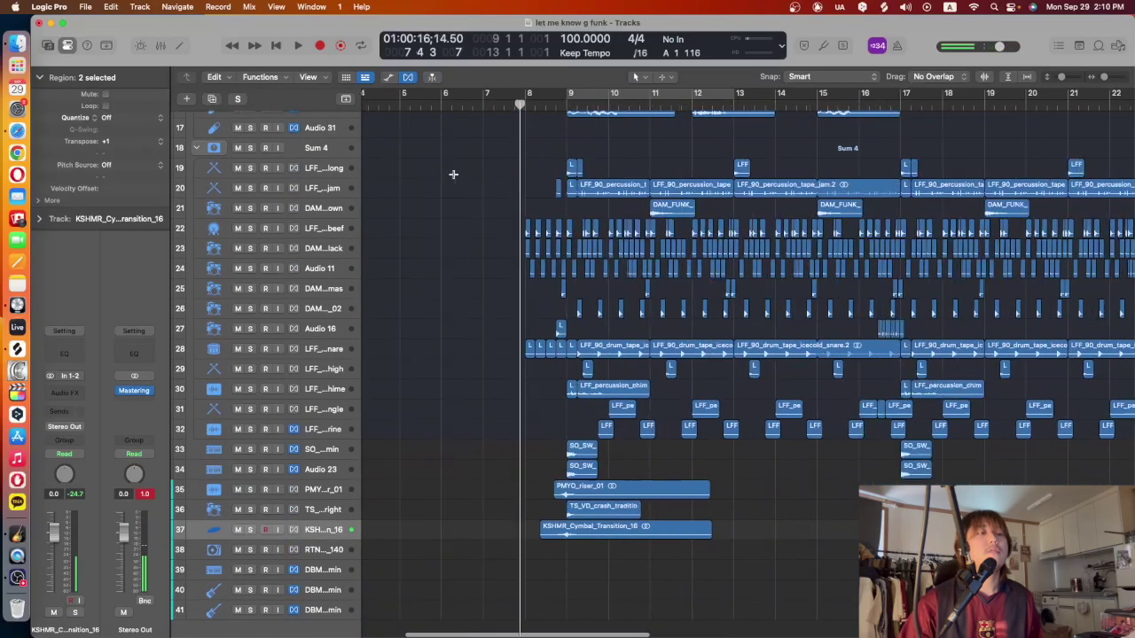
pyautogui.hscroll(5, 503, 180)
pyautogui.scroll(10, 443, 230)
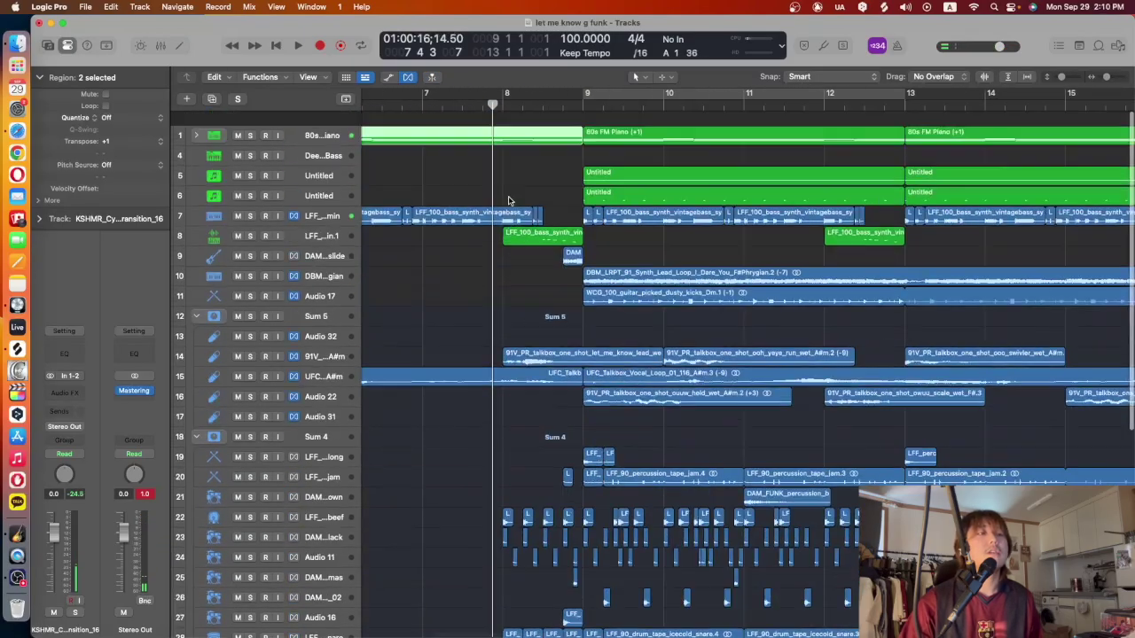
pyautogui.scroll(-4, 354, 265)
pyautogui.click(249, 306)
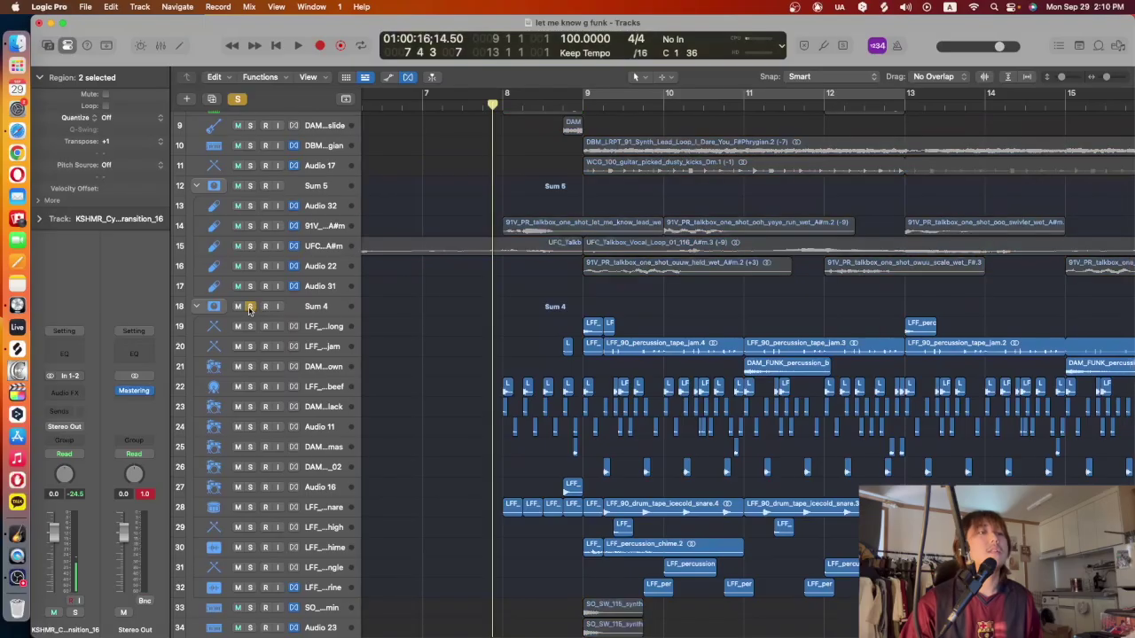
pyautogui.scroll(3, 250, 266)
pyautogui.click(251, 188)
# Select the track 9 slide and the Sum 4 drum regions in bar 8, and play the soloed fill into bar 9
pyautogui.click(572, 184)
pyautogui.scroll(-6, 497, 230)
pyautogui.moveTo(453, 237); pyautogui.dragTo(579, 452)
pyautogui.scroll(-2, 578, 449)
pyautogui.scroll(6, 550, 355)
pyautogui.press('space')
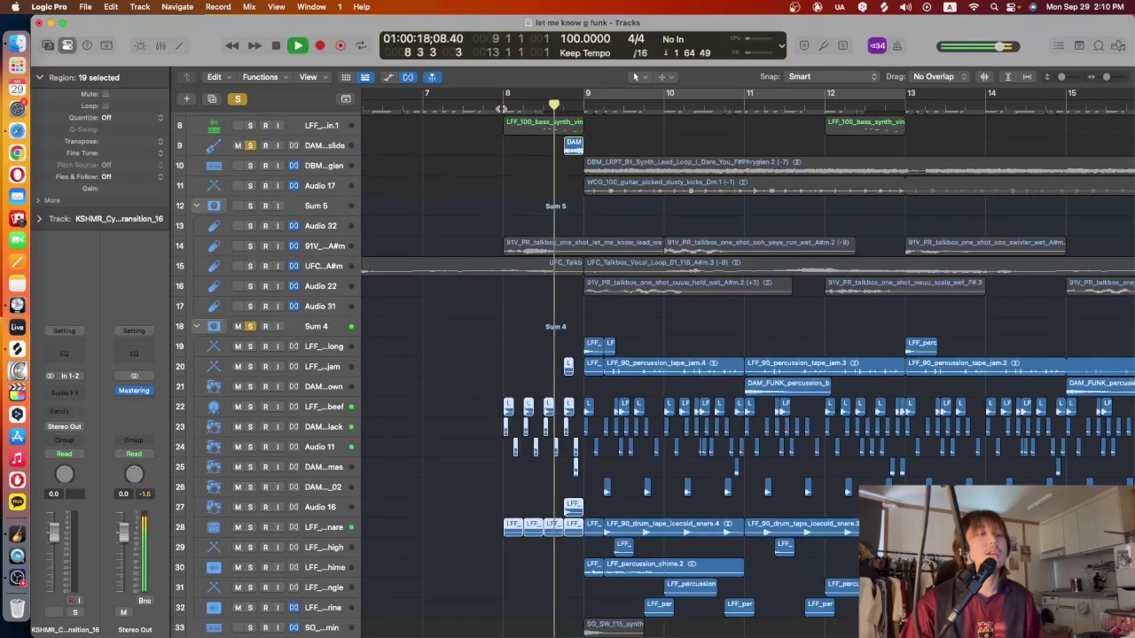
pyautogui.scroll(-8, 610, 450)
pyautogui.press('space')
# Add tracks 33 to 37 to the solo and play the bar 8 transition with its orchestra hits and effects
pyautogui.moveTo(249, 481); pyautogui.dragTo(250, 524)
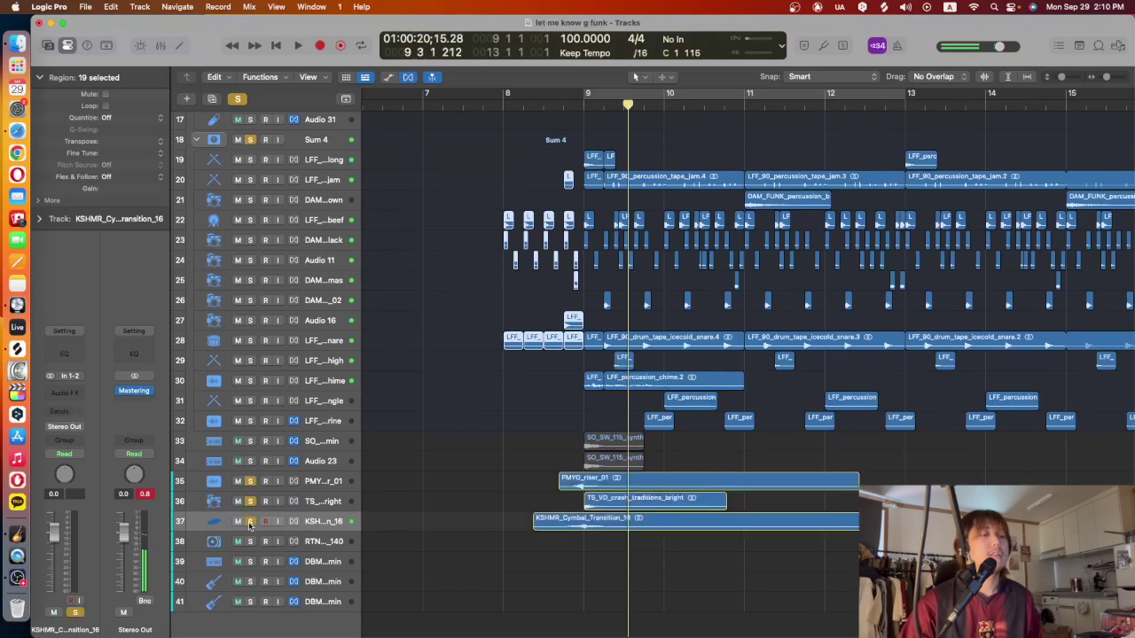
pyautogui.click(502, 104)
pyautogui.press('space')
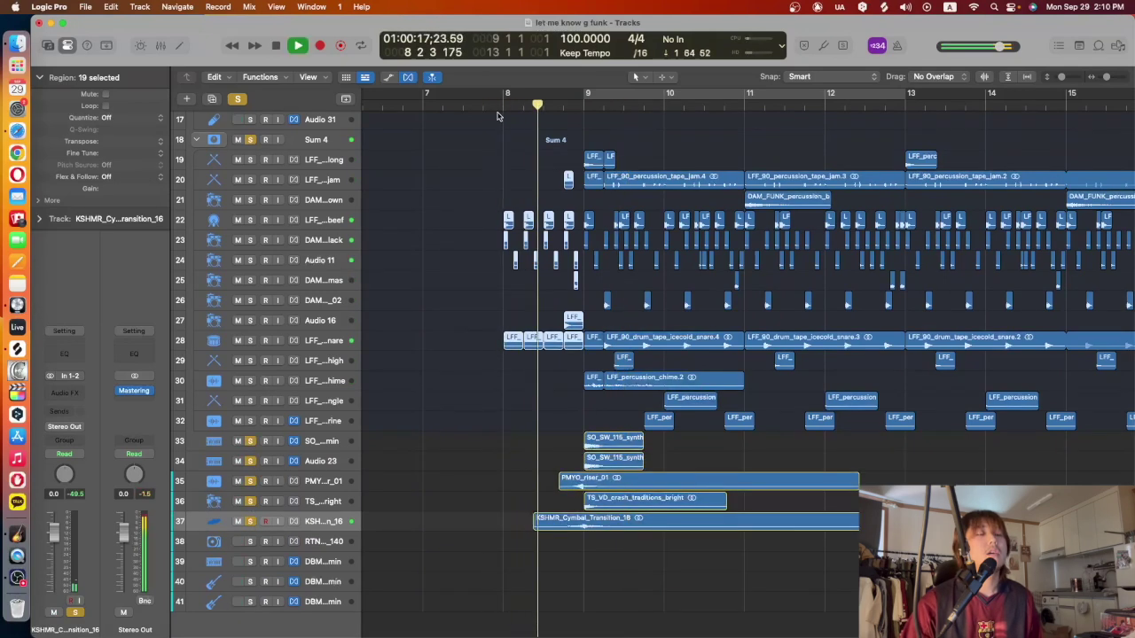
# Clear all solos and return the playhead to bar 8
pyautogui.scroll(3, 490, 119)
pyautogui.scroll(5, 490, 119)
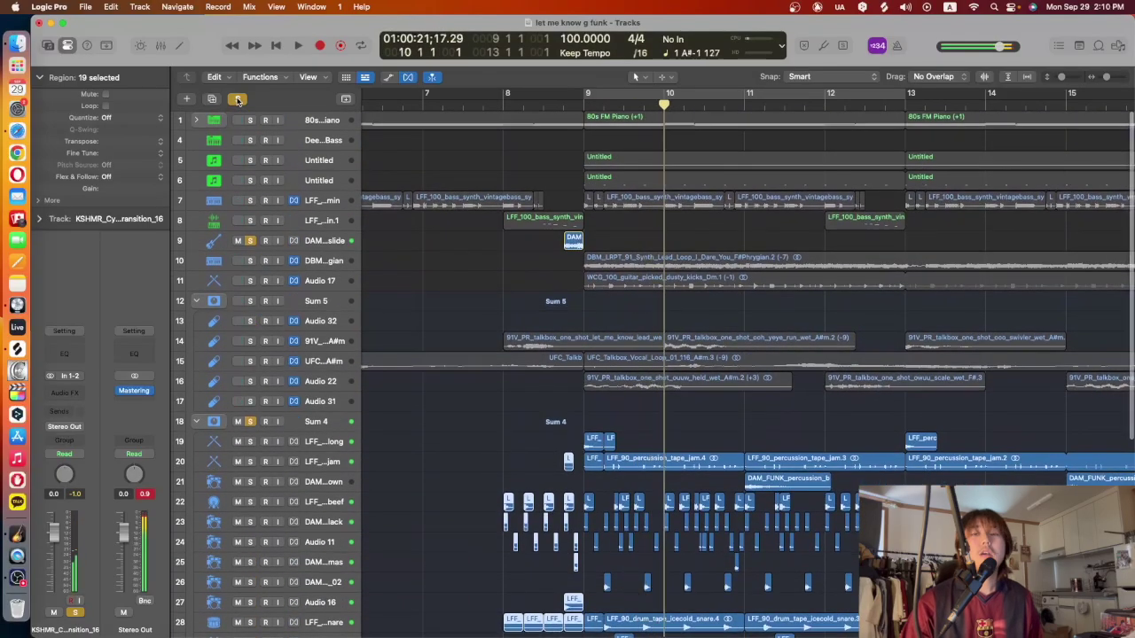
pyautogui.click(237, 99)
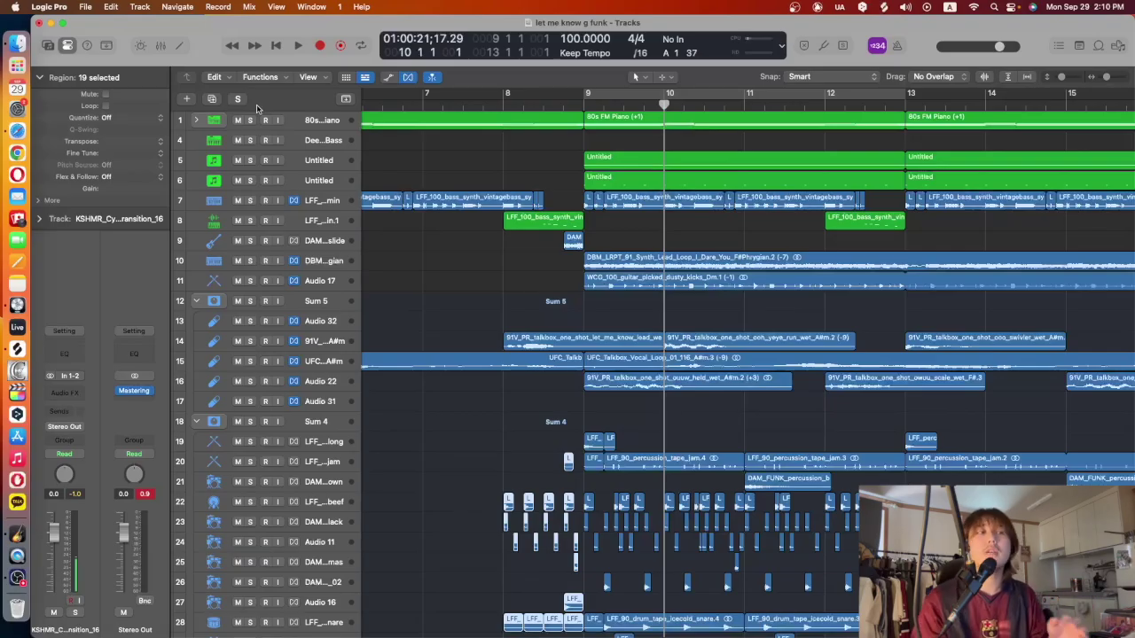
pyautogui.click(494, 104)
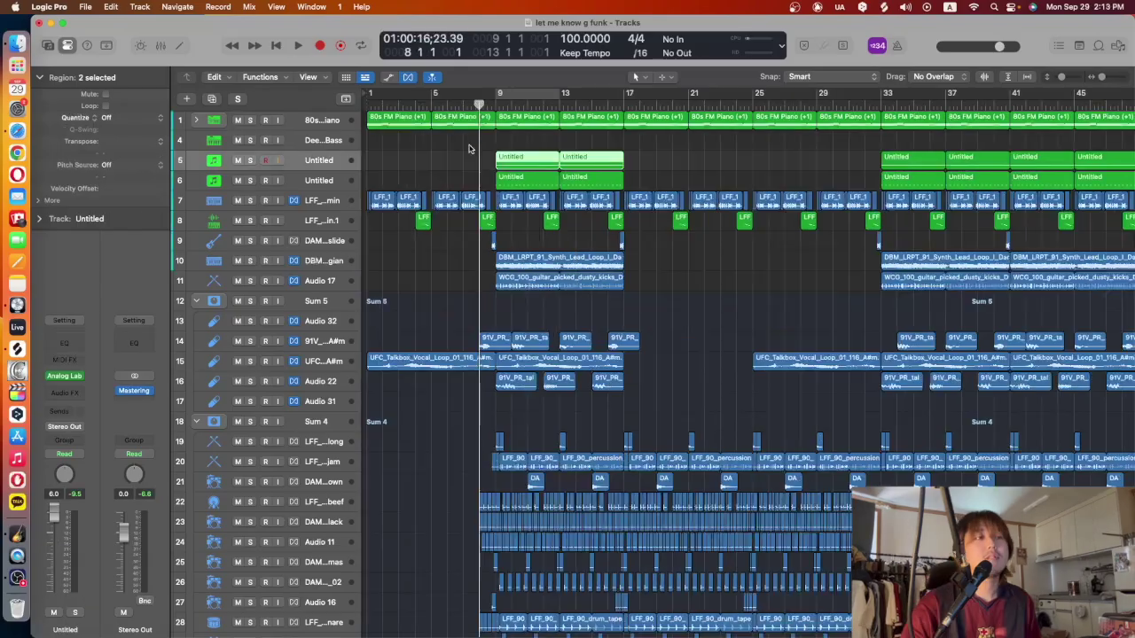